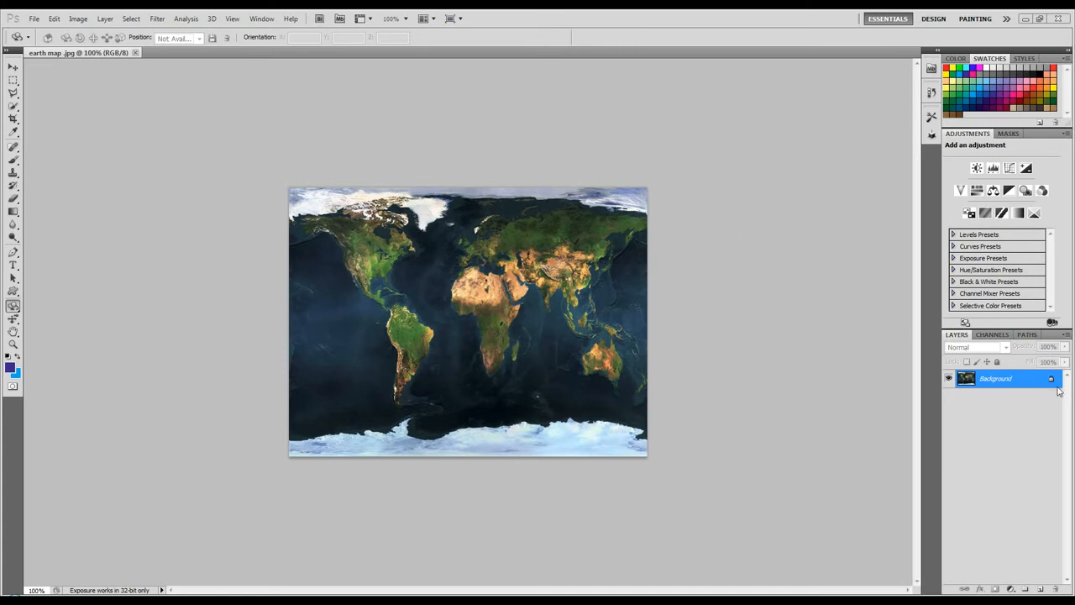
Unlock the Background layer, convert it to a smart object and open its contents for editing
{"action": "double_click", "coordinate": [1052, 382], "text": "alt"}
{"action": "right_click", "coordinate": [1013, 385]}
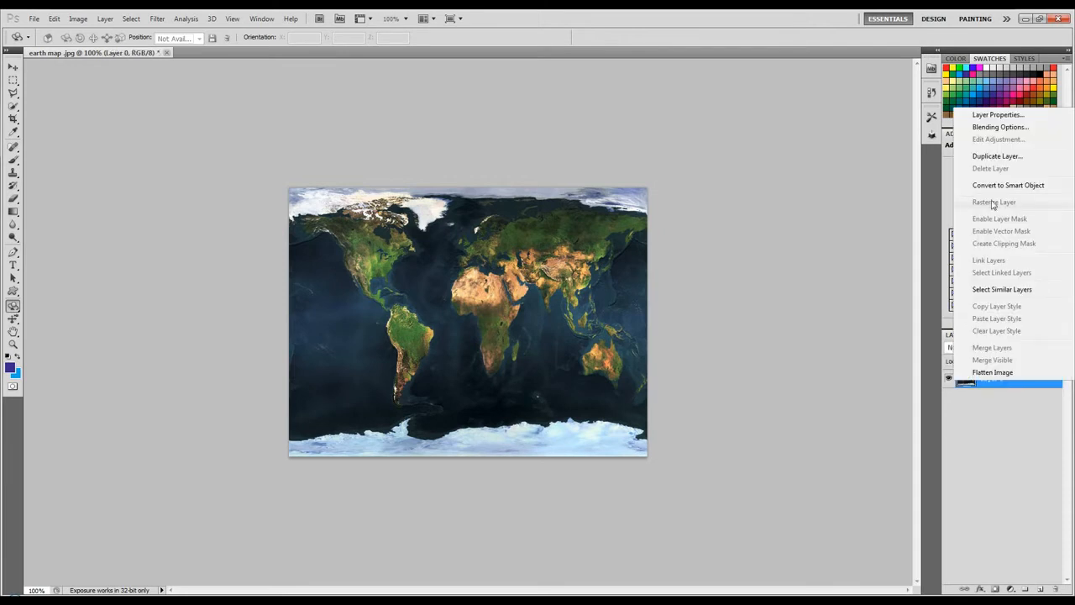
{"action": "left_click", "coordinate": [1012, 186]}
{"action": "double_click", "coordinate": [973, 383]}
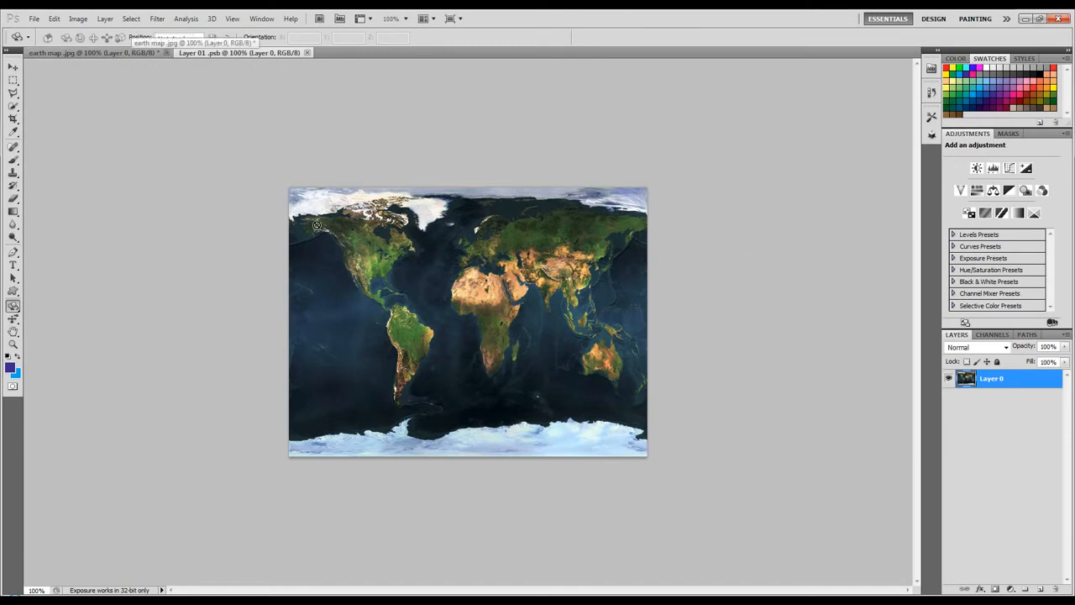
Reduce the smart object's canvas size to 320 by 240 pixels, accepting the clipping
{"action": "left_click", "coordinate": [78, 18]}
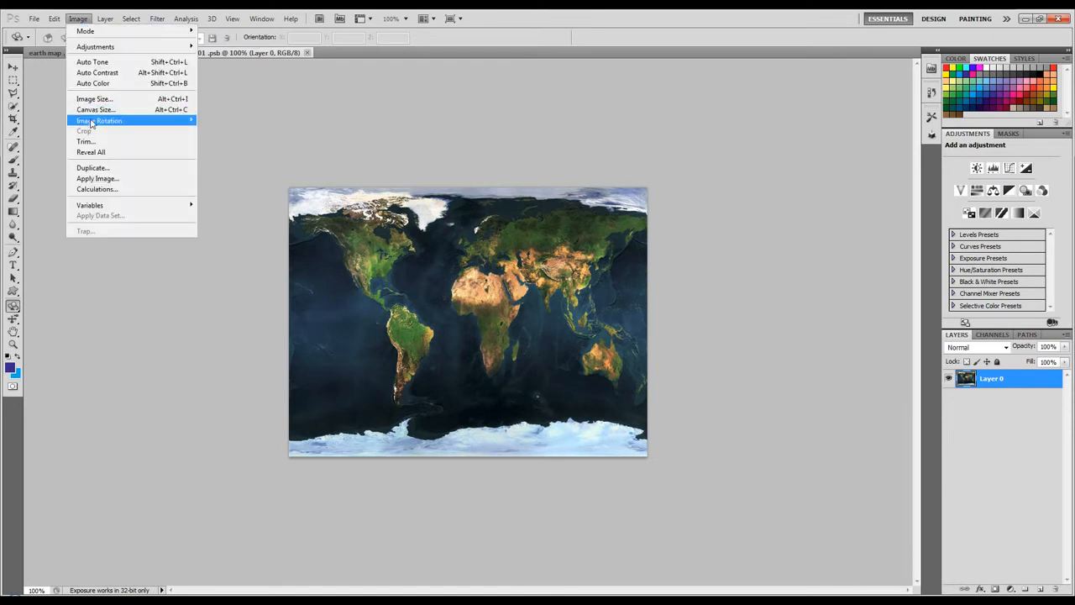
{"action": "left_click", "coordinate": [97, 110]}
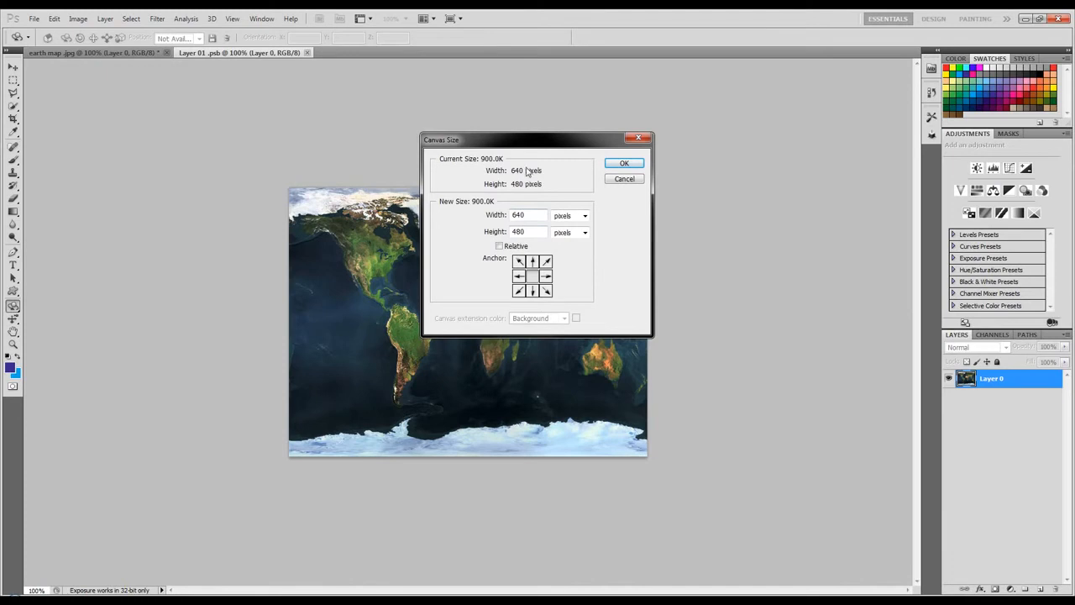
{"action": "double_click", "coordinate": [525, 215]}
{"action": "type", "text": "320"}
{"action": "key", "text": "Tab"}
{"action": "type", "text": "240"}
{"action": "key", "text": "Return"}
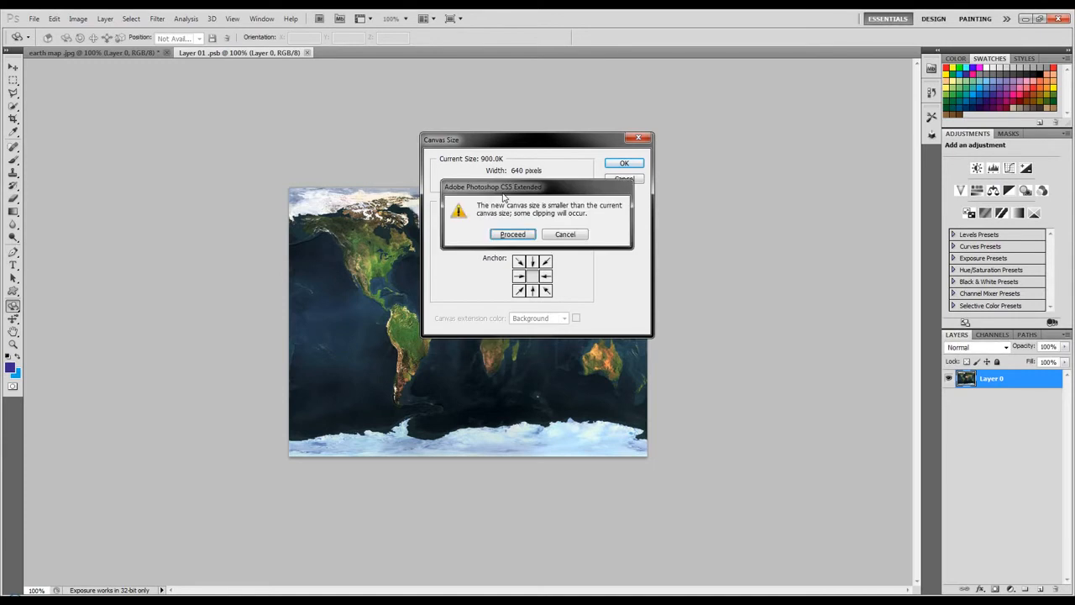
{"action": "left_click", "coordinate": [514, 233]}
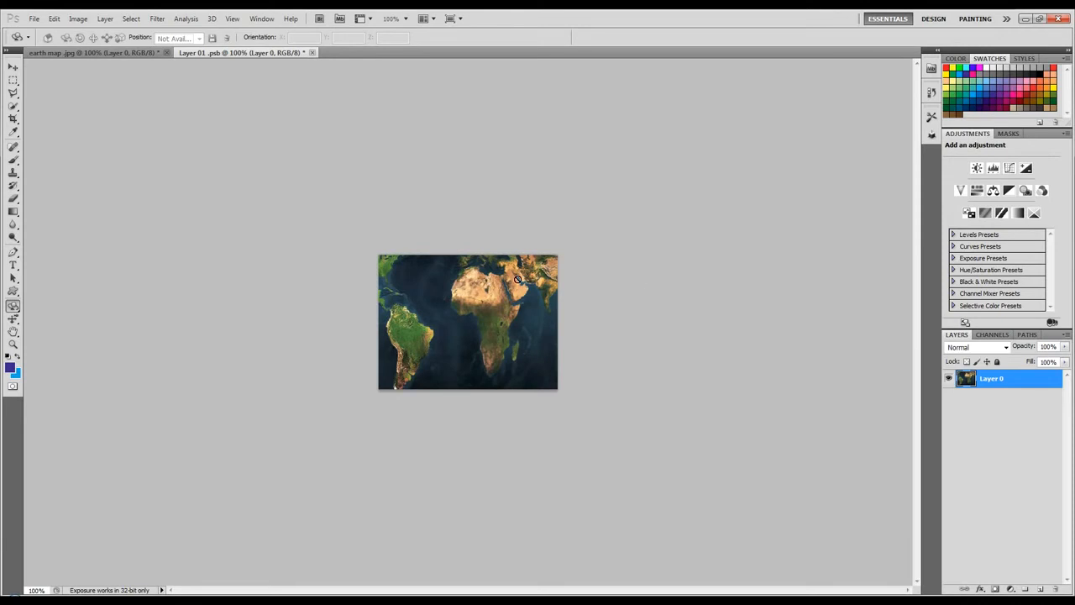
Copy the full map layer from earth map.jpg into the smart object document with the Move tool
{"action": "left_click", "coordinate": [114, 54]}
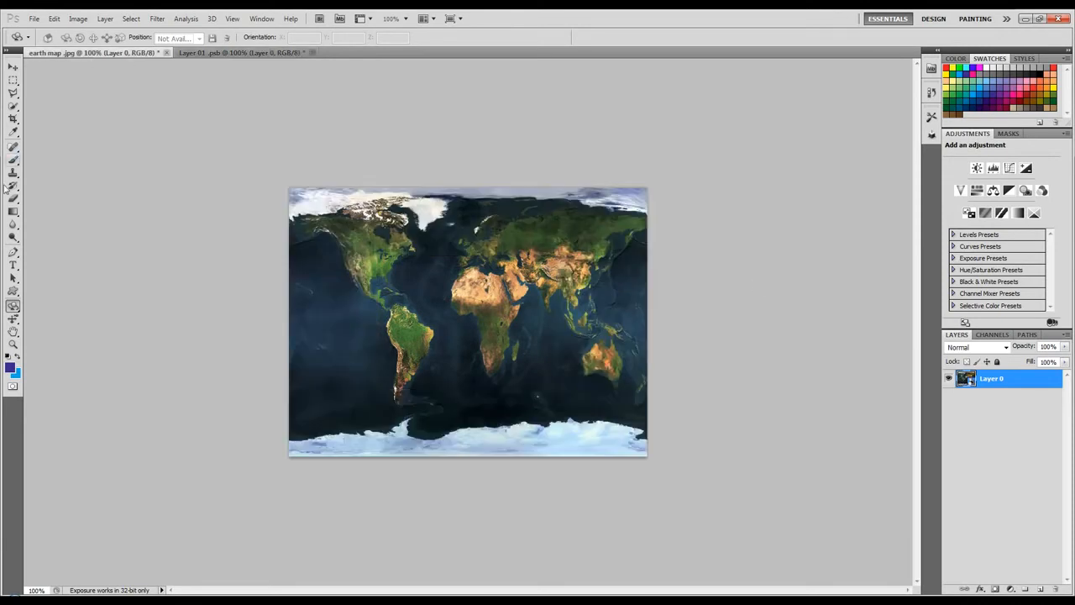
{"action": "left_click", "coordinate": [13, 67]}
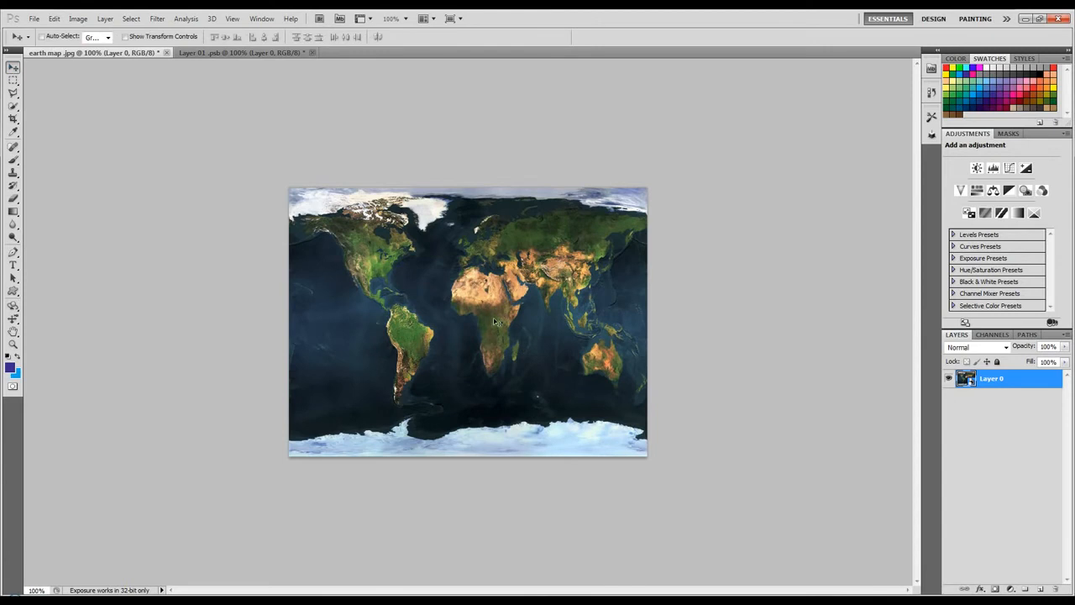
{"action": "left_click_drag", "start_coordinate": [497, 320], "coordinate": [268, 53]}
{"action": "left_click_drag", "start_coordinate": [287, 103], "coordinate": [458, 286]}
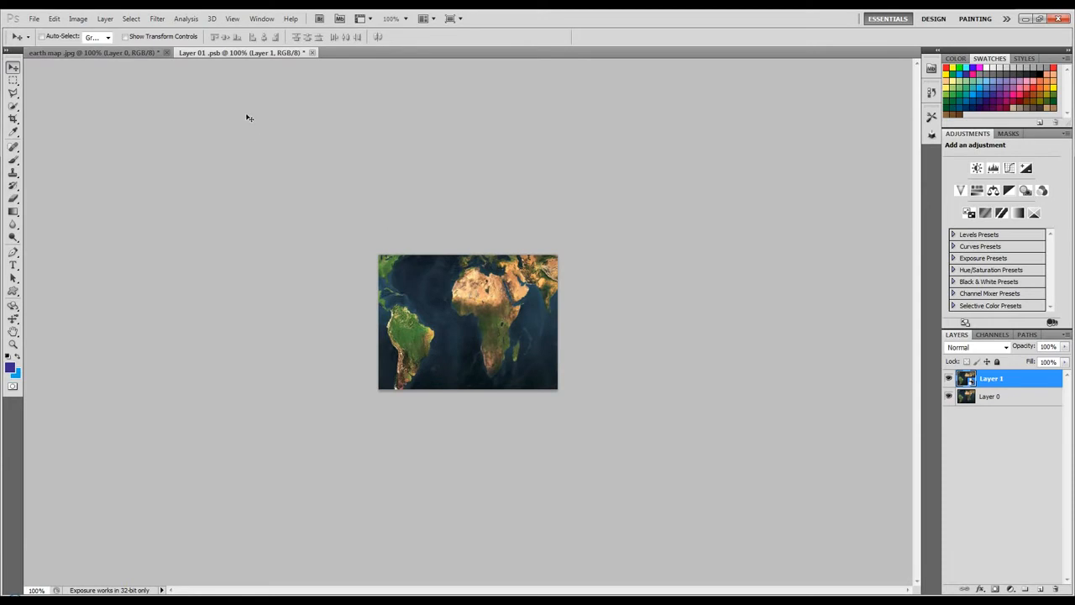
Rasterize the copied map layer, Layer 1, and delete the clipped Layer 0
{"action": "right_click", "coordinate": [973, 379]}
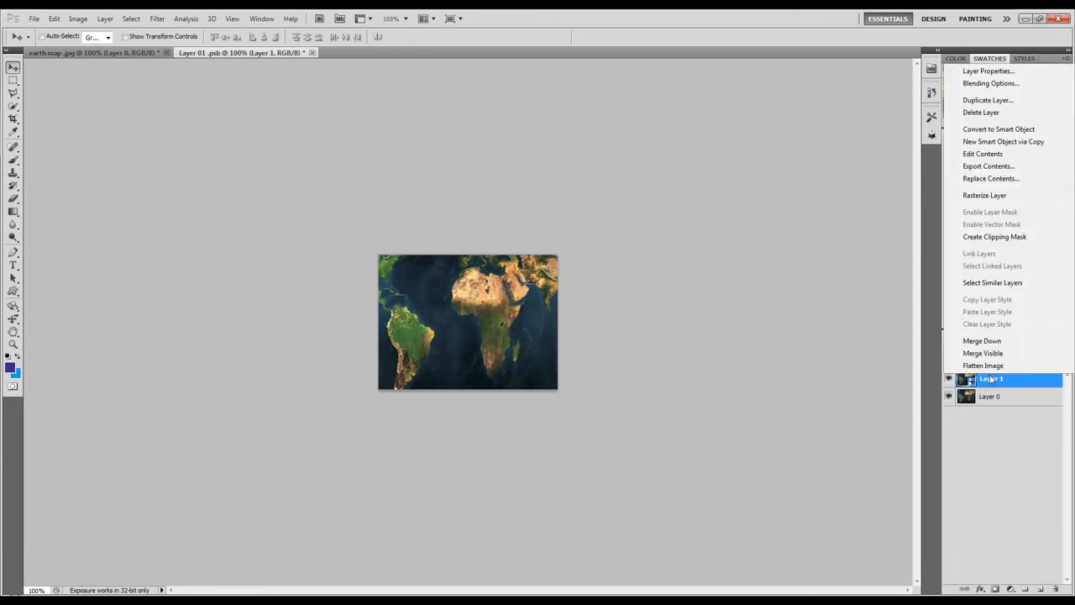
{"action": "left_click", "coordinate": [966, 204]}
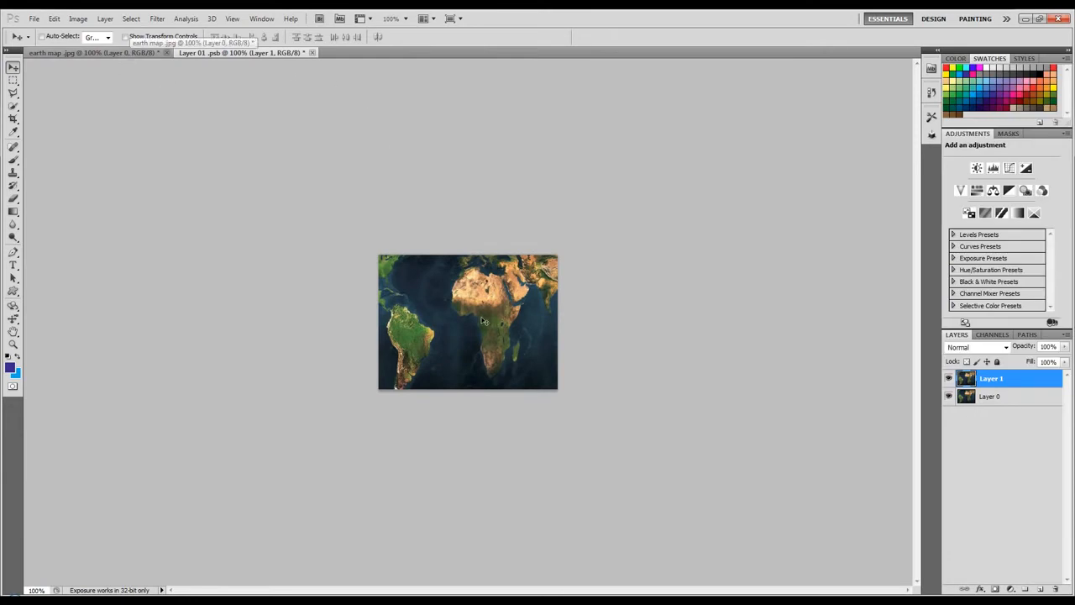
{"action": "left_click", "coordinate": [993, 402]}
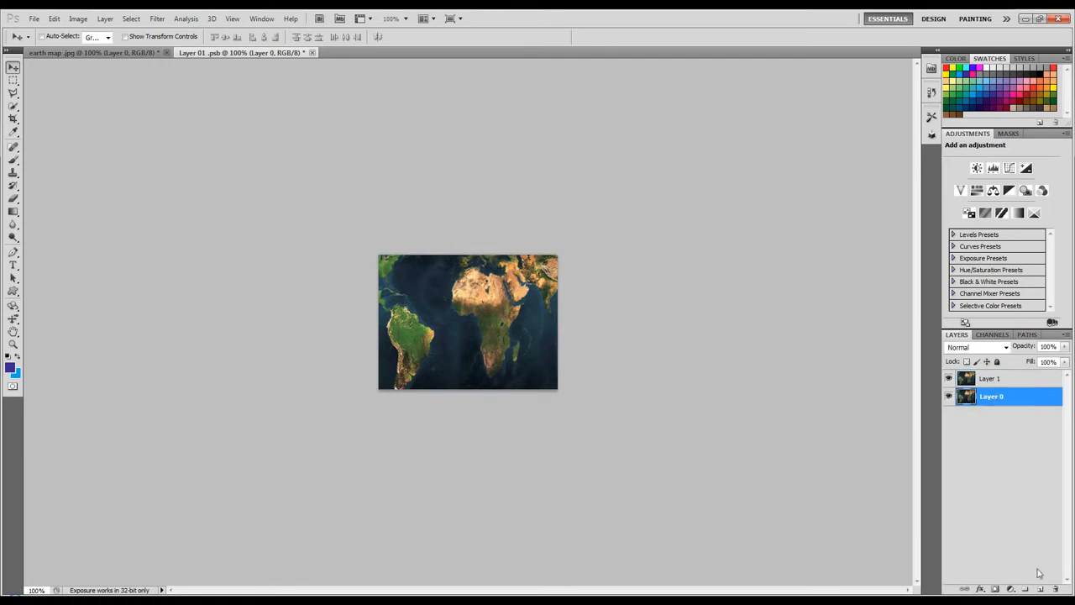
{"action": "left_click", "coordinate": [1058, 590]}
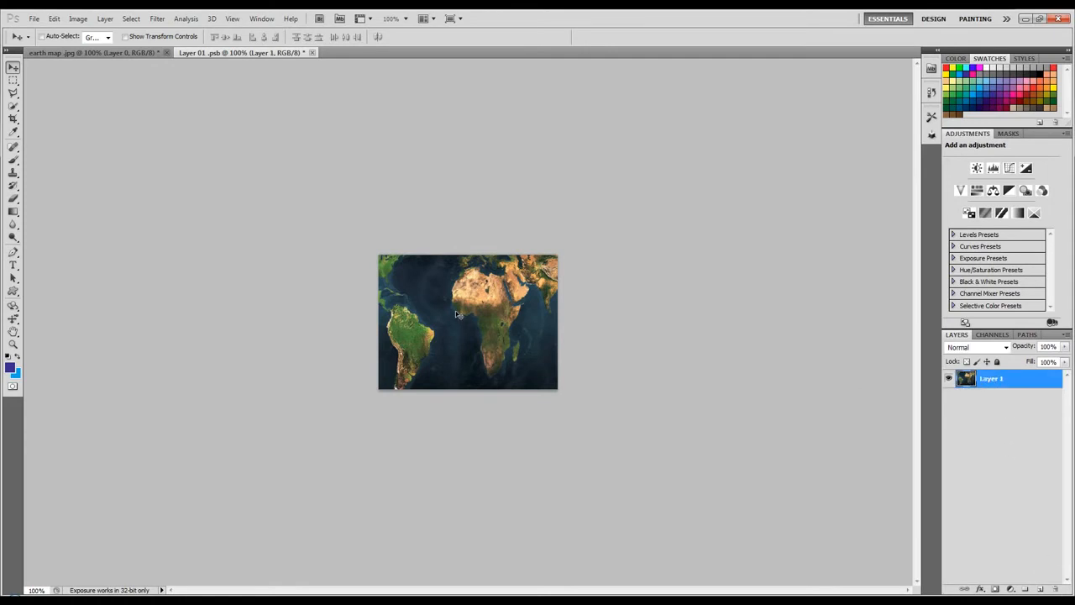
Scale the map layer to about 108% width and 50% height, and shift it right until its left edge meets the canvas edge
{"action": "key", "text": "ctrl+t"}
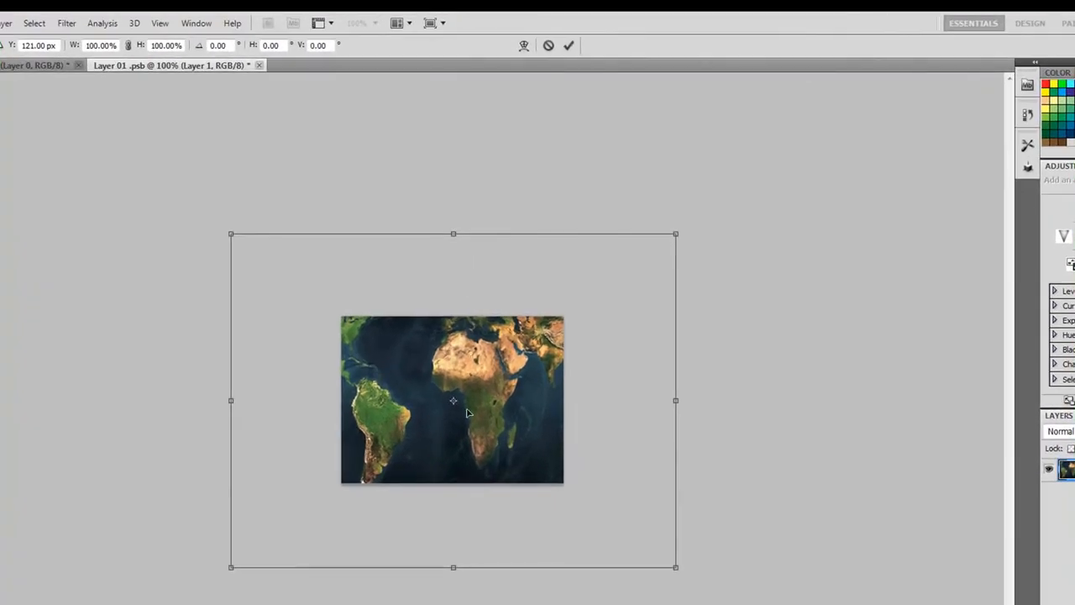
{"action": "left_click_drag", "start_coordinate": [453, 238], "coordinate": [452, 315]}
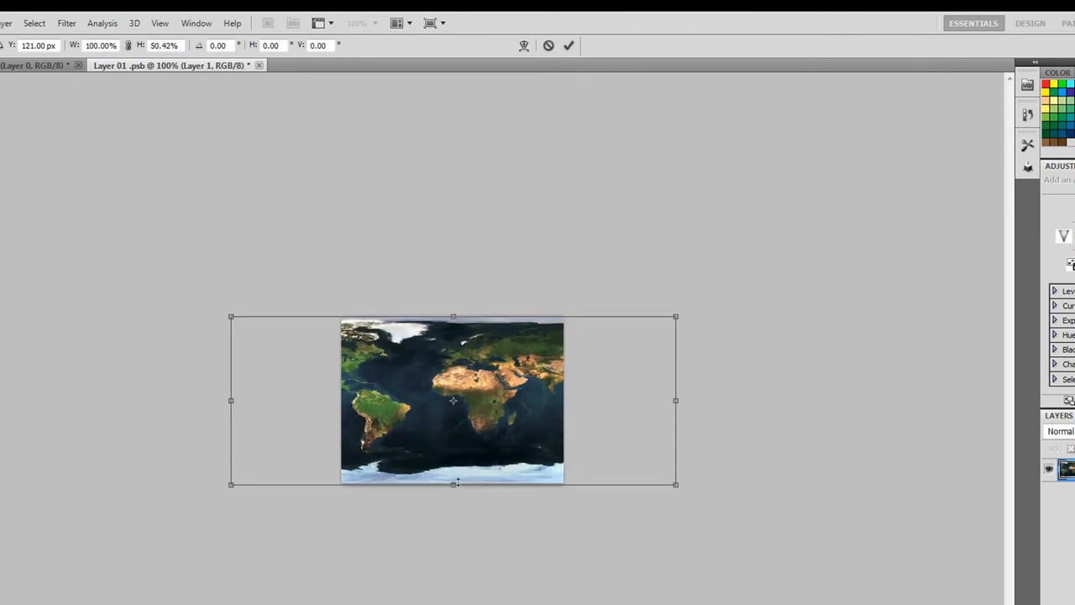
{"action": "left_click_drag", "start_coordinate": [677, 401], "coordinate": [695, 401]}
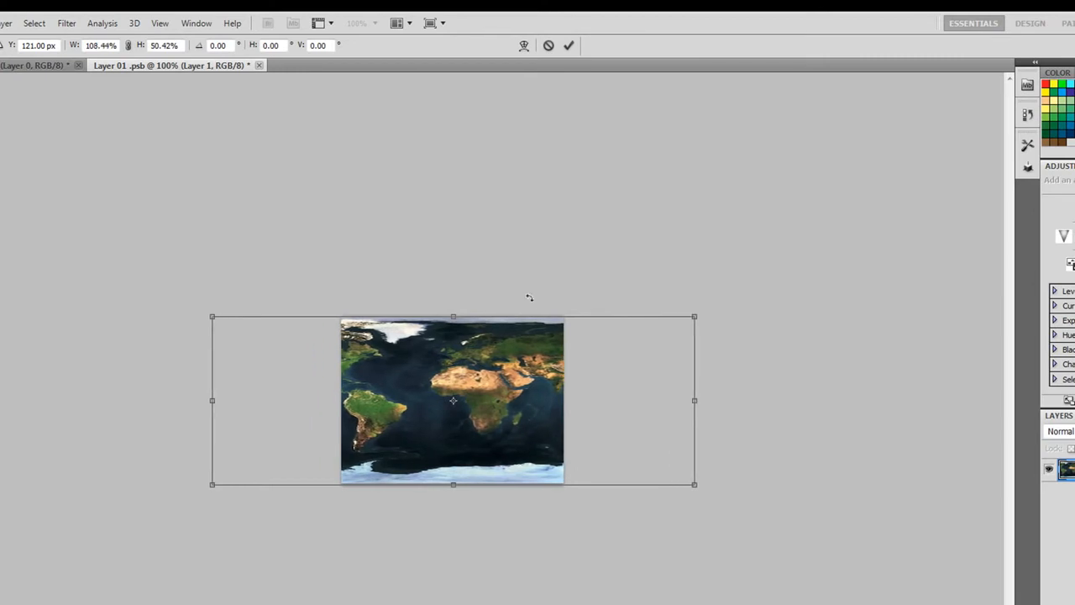
{"action": "key", "text": "Return"}
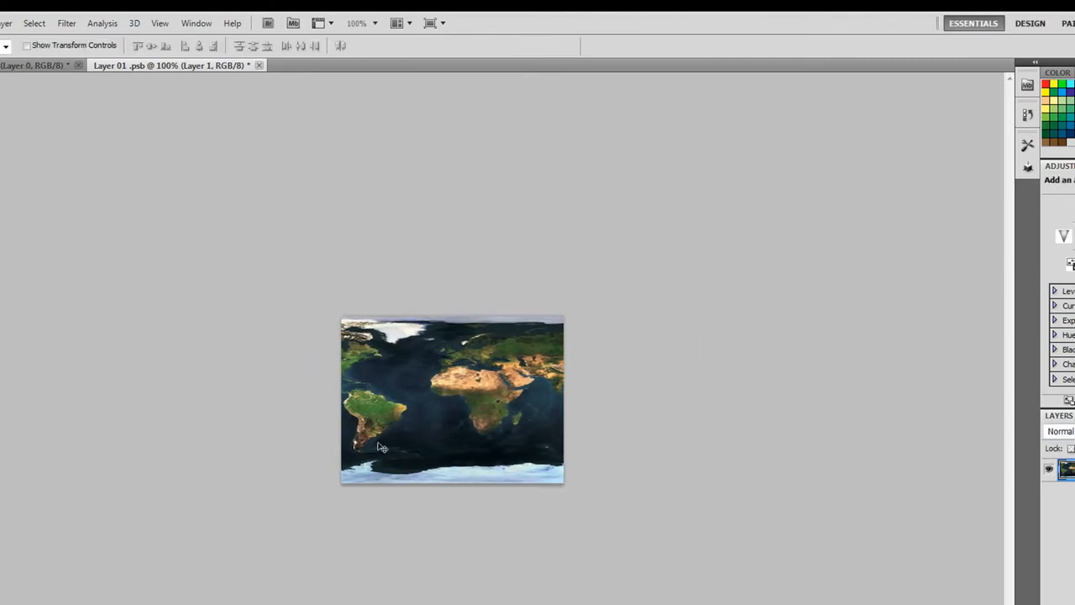
{"action": "left_click_drag", "start_coordinate": [443, 398], "coordinate": [559, 404]}
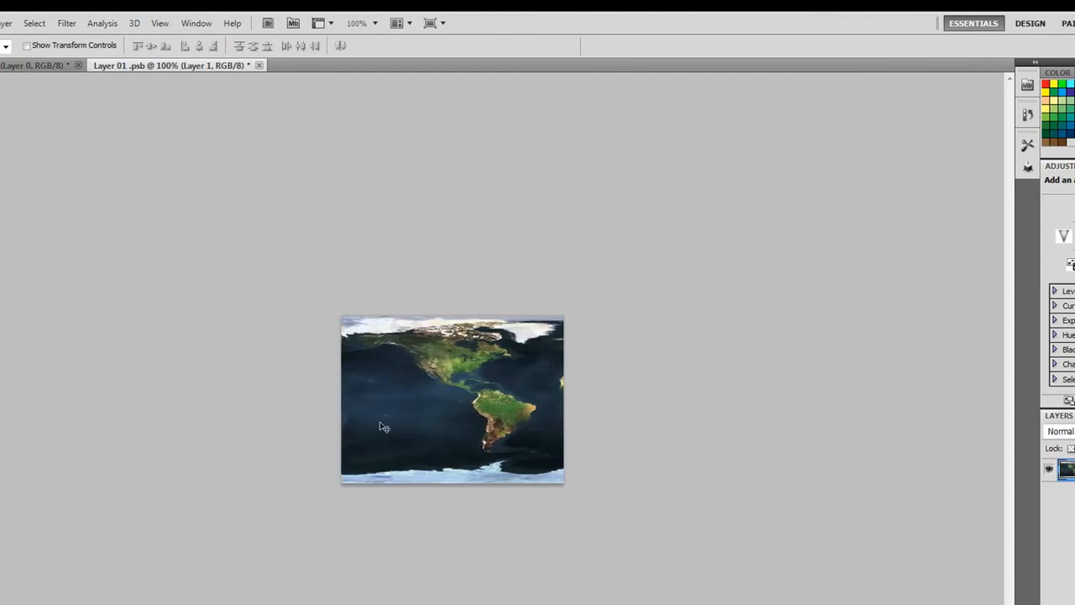
Show the Animation timeline, enlarge it, and enable a Position keyframe for Layer 1 at the first frame
{"action": "left_click", "coordinate": [197, 22]}
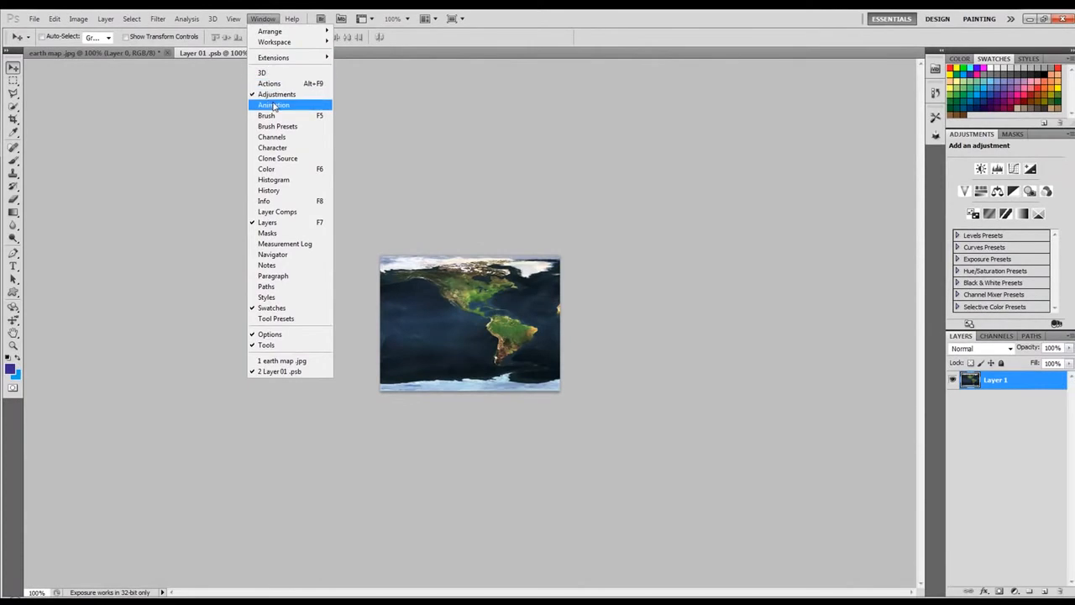
{"action": "left_click", "coordinate": [274, 104]}
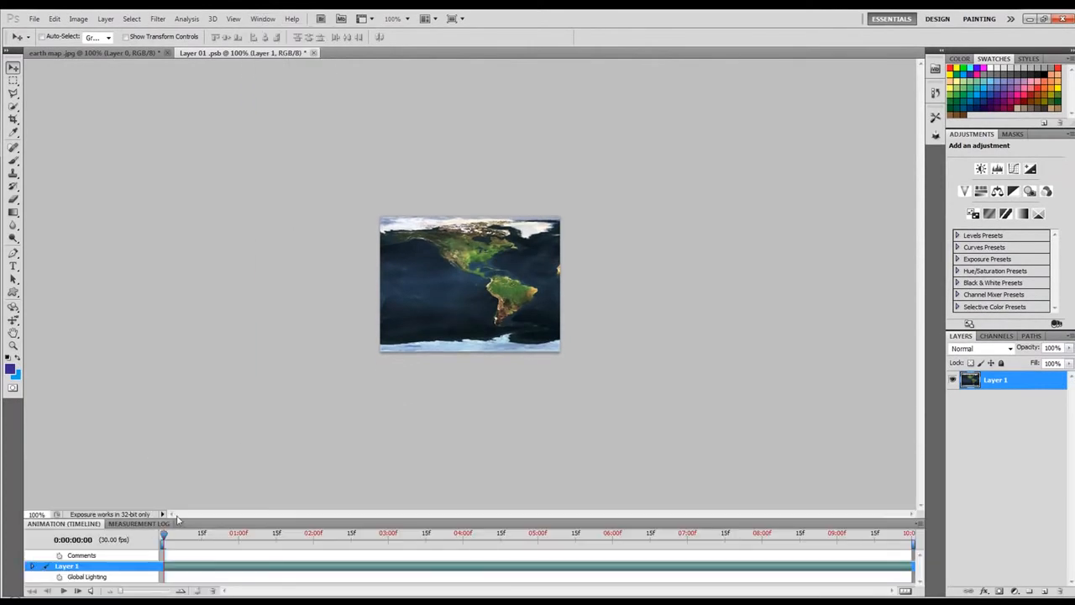
{"action": "left_click_drag", "start_coordinate": [177, 519], "coordinate": [199, 458]}
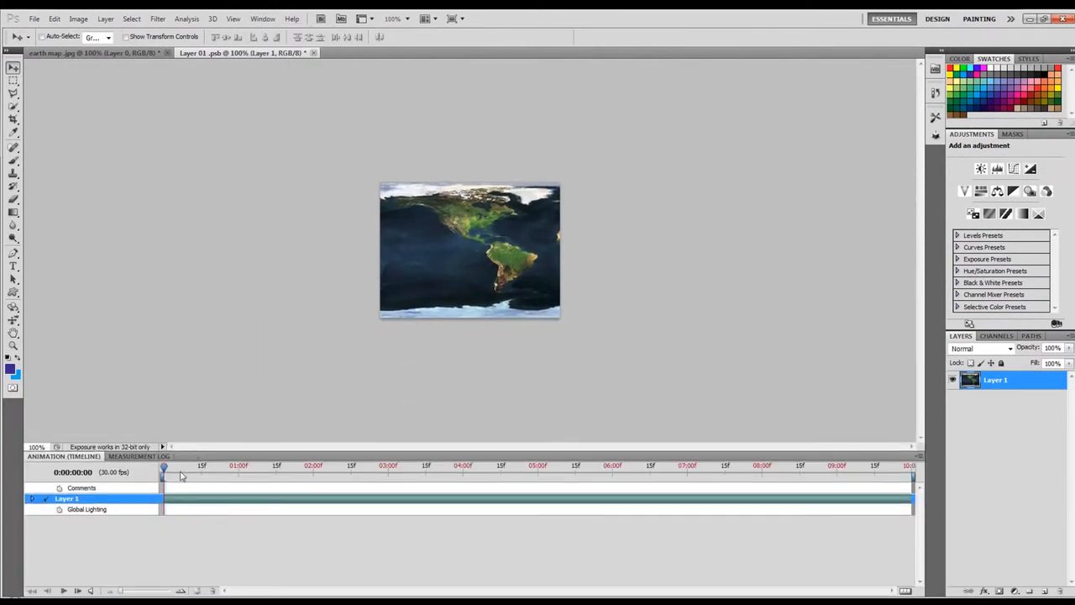
{"action": "left_click", "coordinate": [32, 499]}
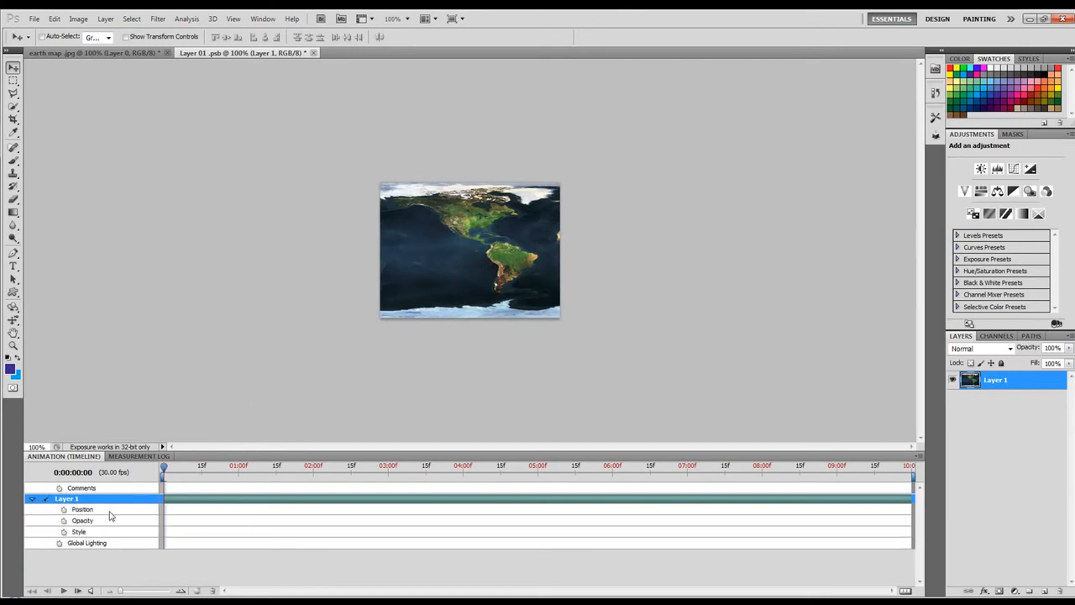
{"action": "left_click", "coordinate": [64, 510]}
End the work area at 3 seconds and shift the map left to its right edge there, adding a second Position keyframe
{"action": "left_click_drag", "start_coordinate": [162, 473], "coordinate": [389, 472]}
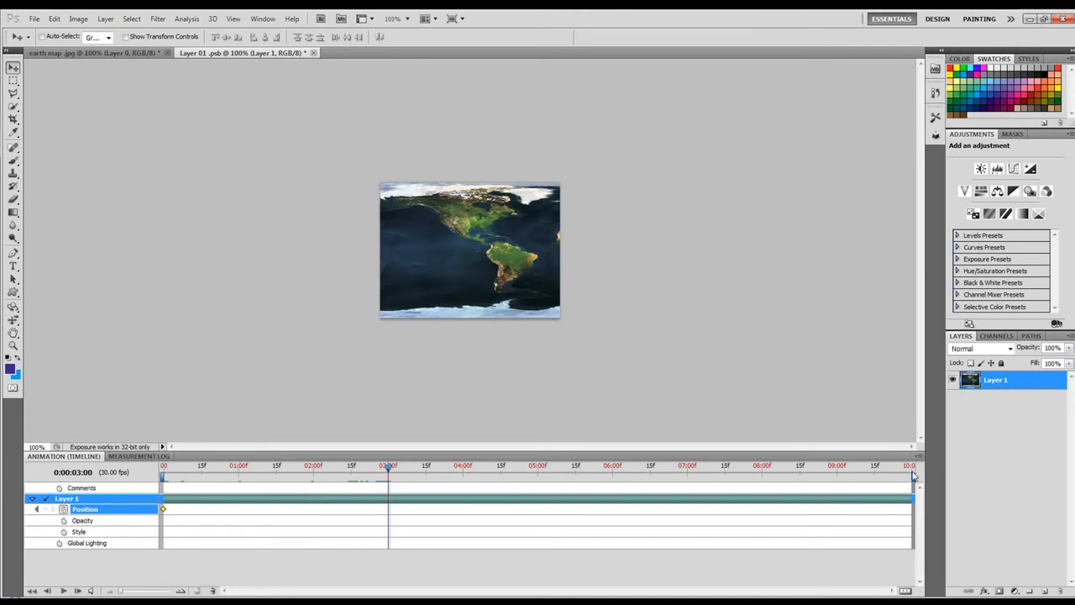
{"action": "left_click_drag", "start_coordinate": [914, 475], "coordinate": [390, 475]}
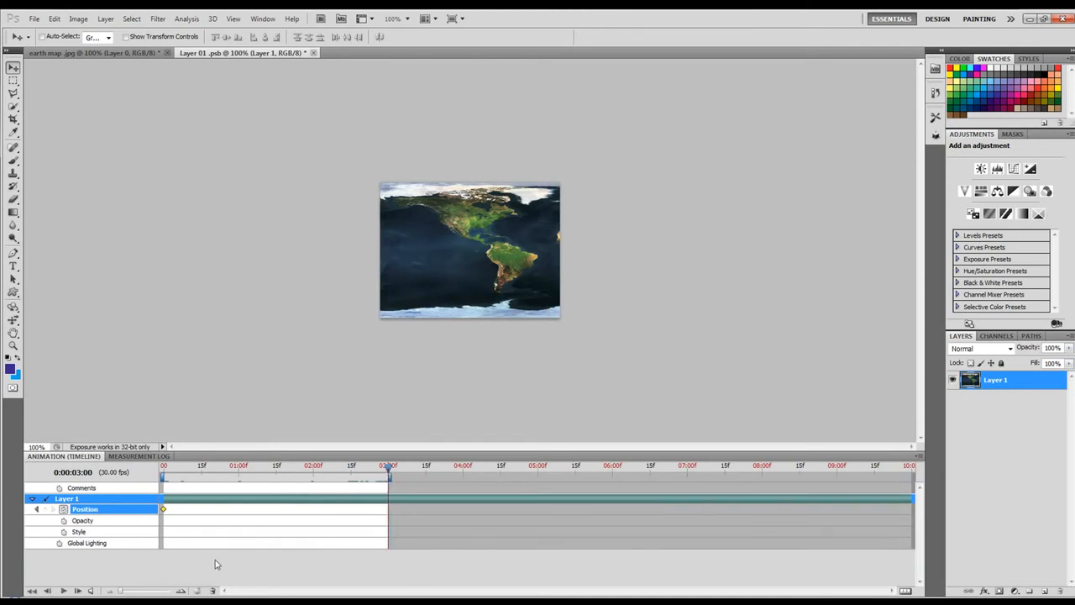
{"action": "mouse_move", "coordinate": [509, 266]}
{"action": "left_mouse_down"}
{"action": "mouse_move", "coordinate": [411, 268]}
{"action": "mouse_move", "coordinate": [445, 280]}
{"action": "mouse_move", "coordinate": [478, 272]}
{"action": "left_mouse_up"}
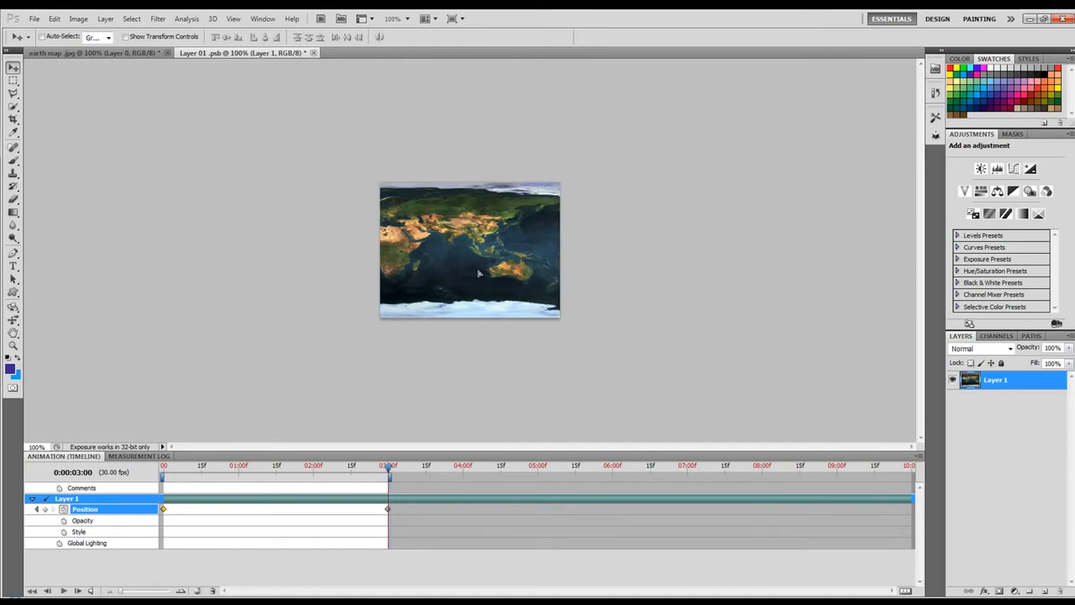
Trim the document duration to the work area and preview the scrolling map animation
{"action": "left_click", "coordinate": [914, 460]}
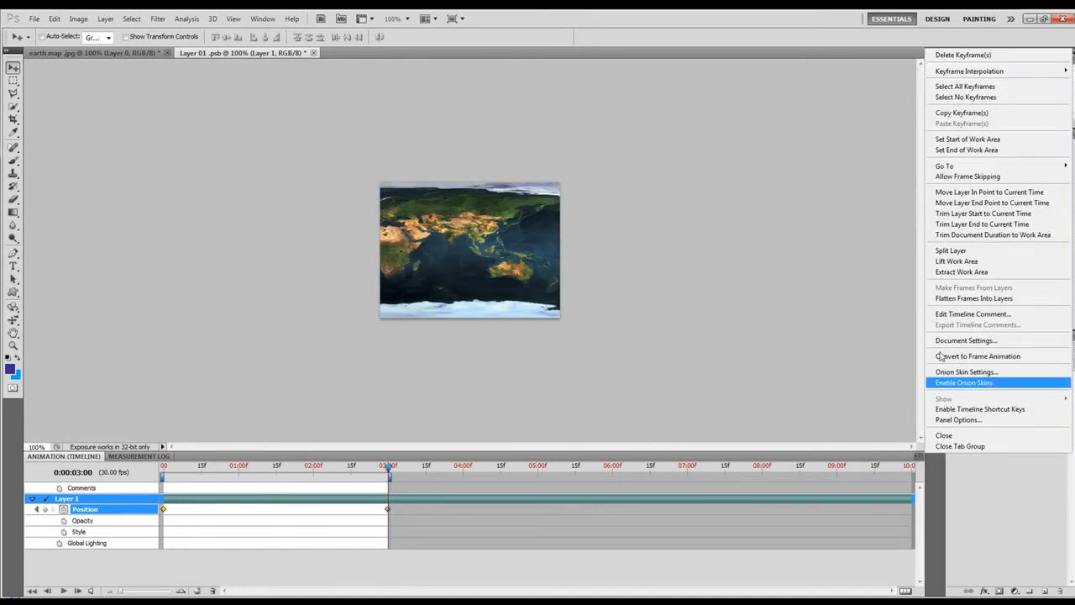
{"action": "left_click", "coordinate": [990, 236]}
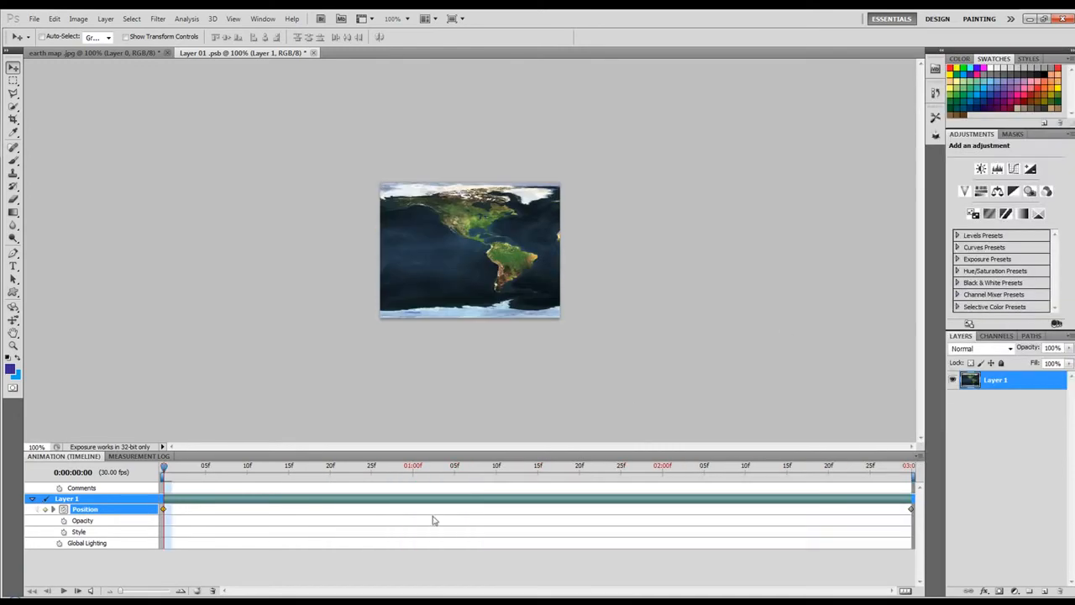
{"action": "left_click", "coordinate": [175, 478]}
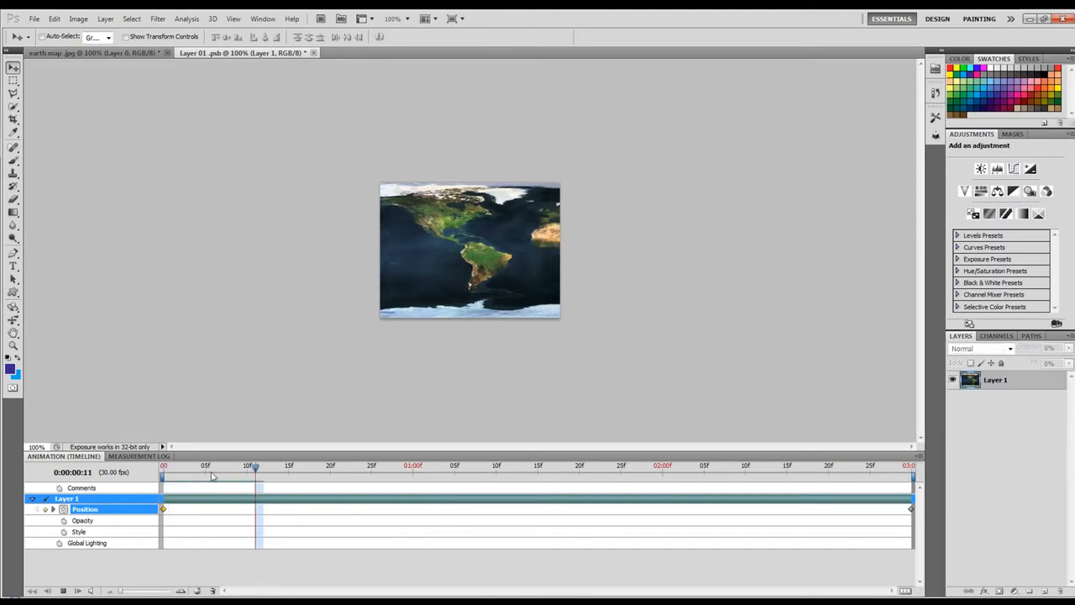
{"action": "key", "text": "space"}
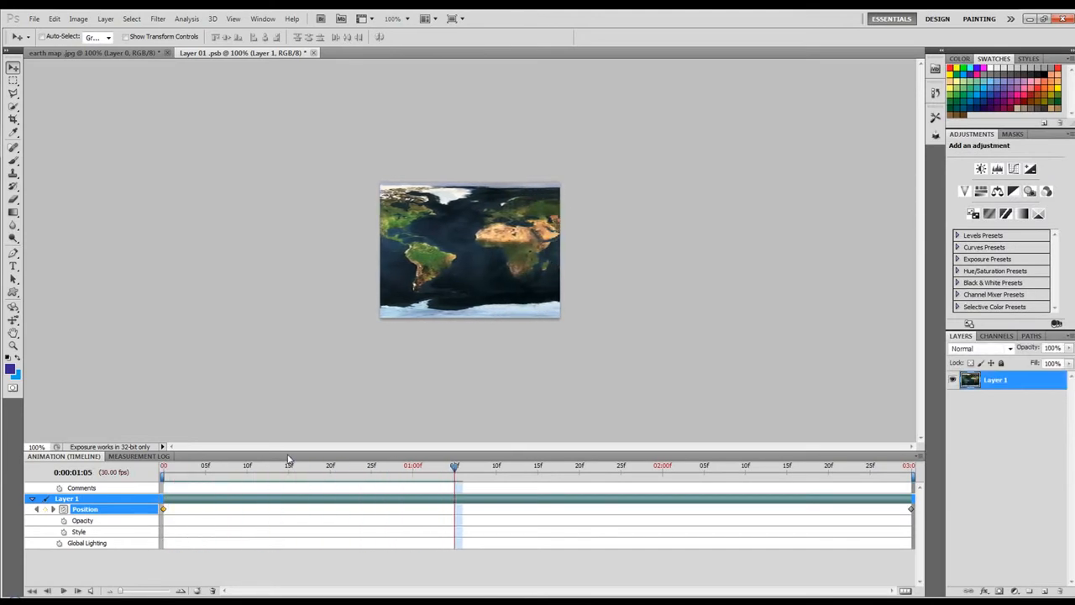
Close the smart object document, saving its changes, and dismiss the Windows performance notification
{"action": "left_click", "coordinate": [315, 53]}
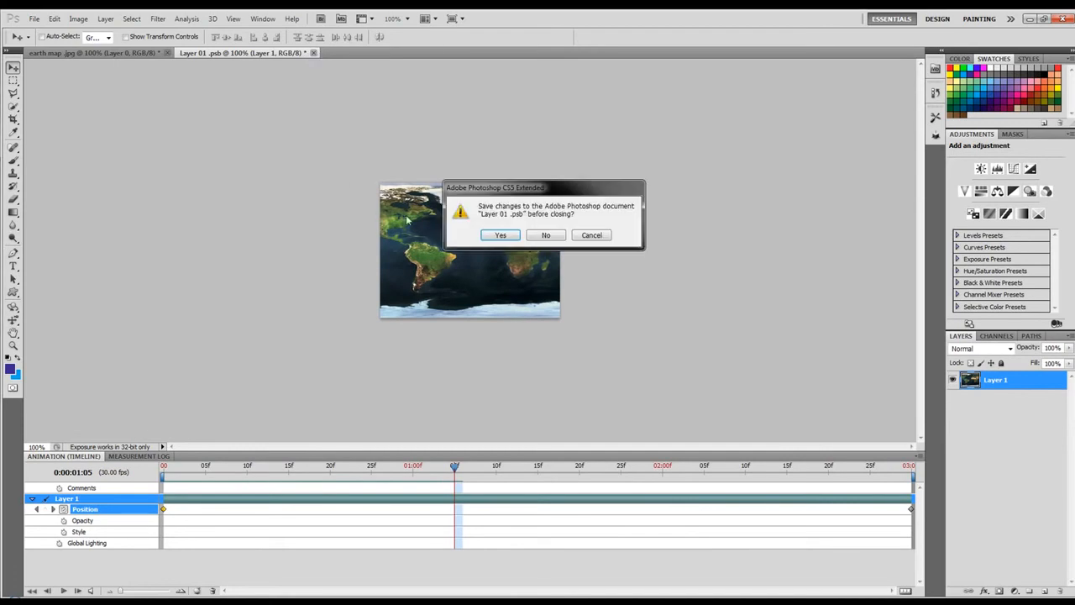
{"action": "left_click", "coordinate": [499, 236]}
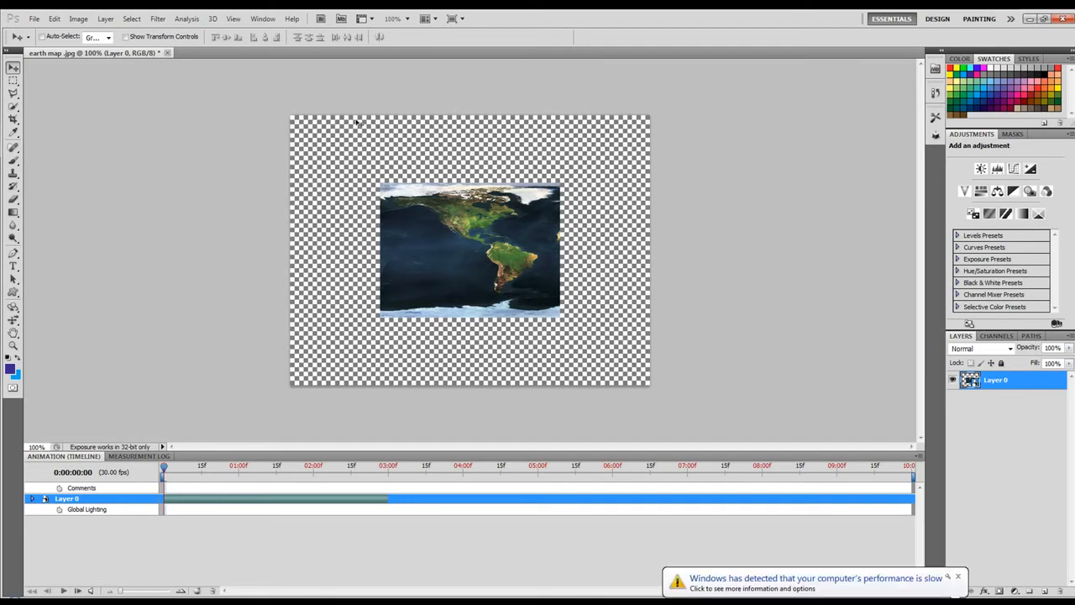
{"action": "left_click", "coordinate": [958, 577]}
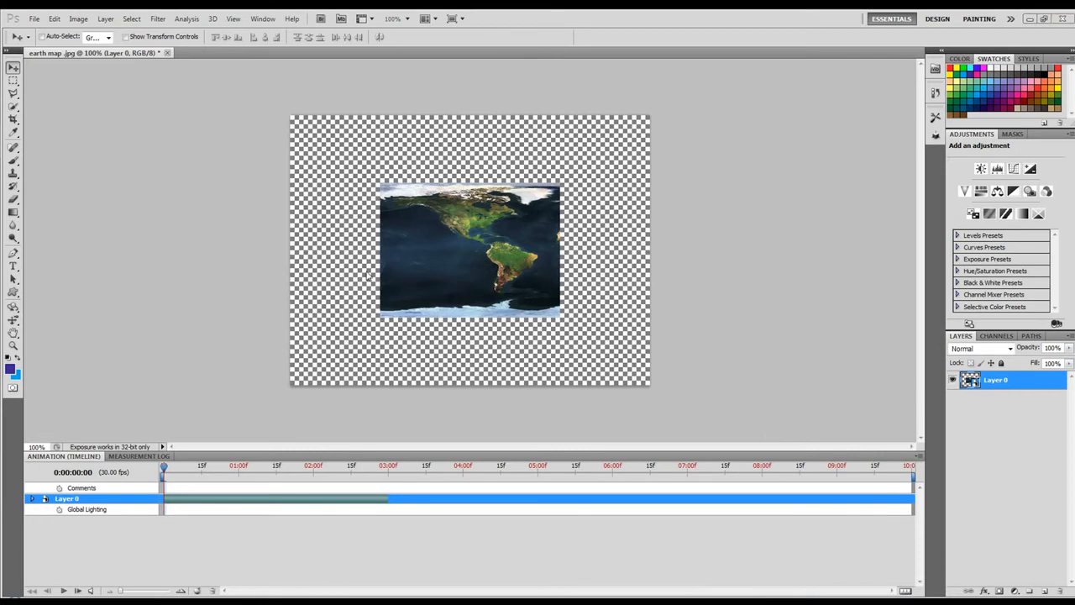
Trim the transparent pixels from all four sides of the earth map image and return to the Move tool
{"action": "left_click", "coordinate": [86, 22]}
{"action": "left_click", "coordinate": [93, 143]}
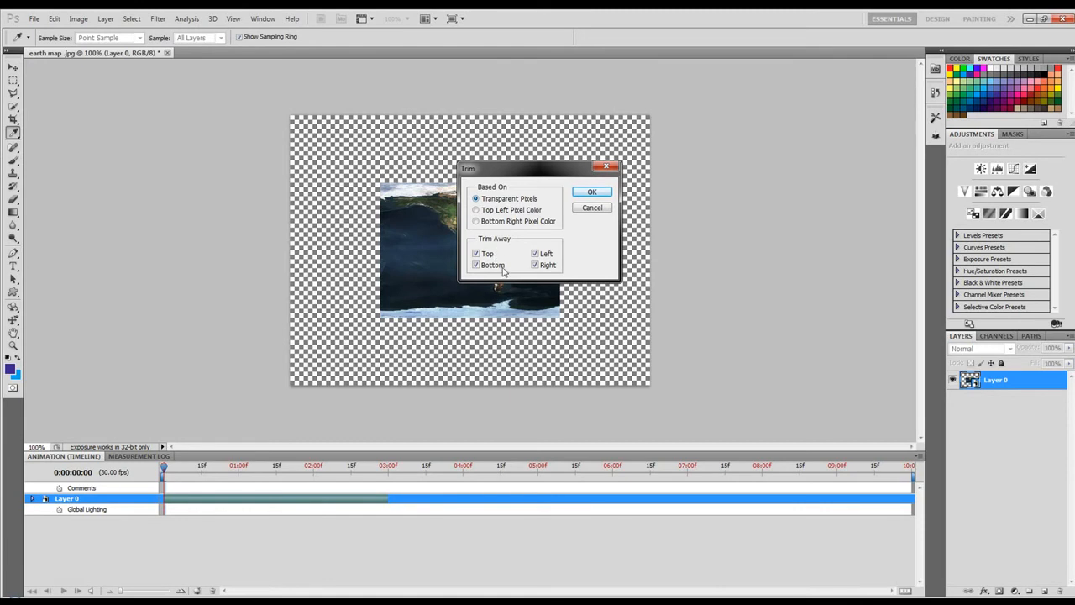
{"action": "left_click", "coordinate": [592, 191]}
{"action": "key", "text": "v"}
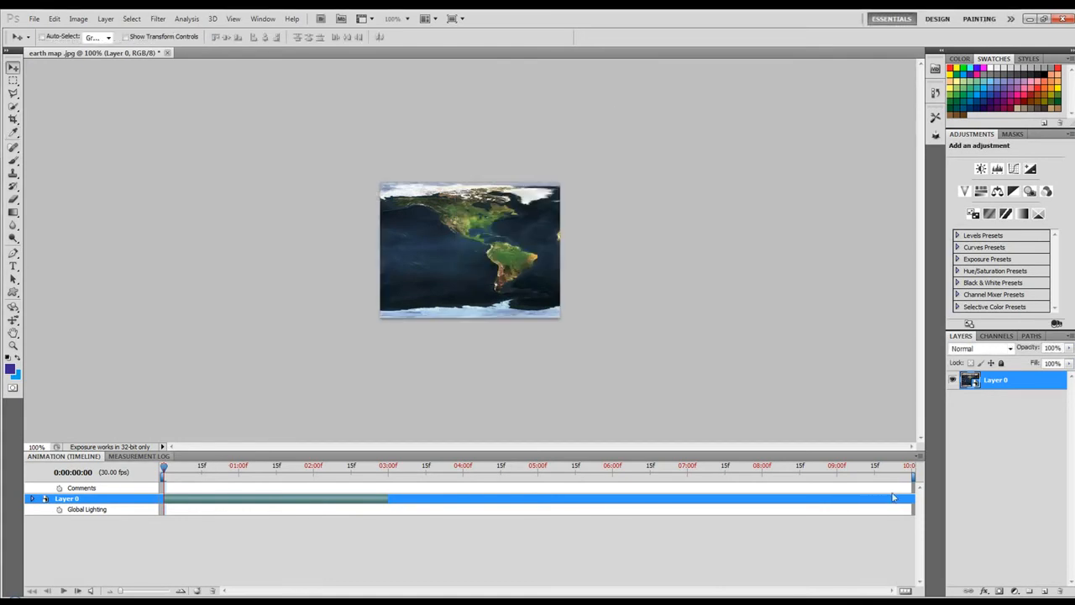
End the work area at 3 seconds and set the document timeline duration to 3 seconds
{"action": "left_click_drag", "start_coordinate": [911, 476], "coordinate": [391, 477]}
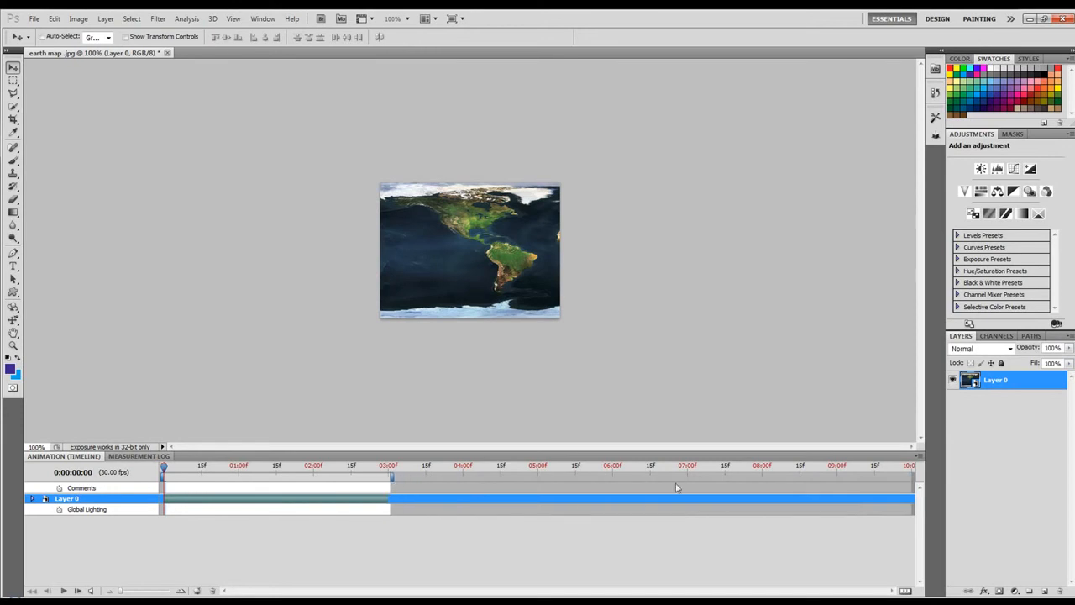
{"action": "left_click", "coordinate": [919, 459]}
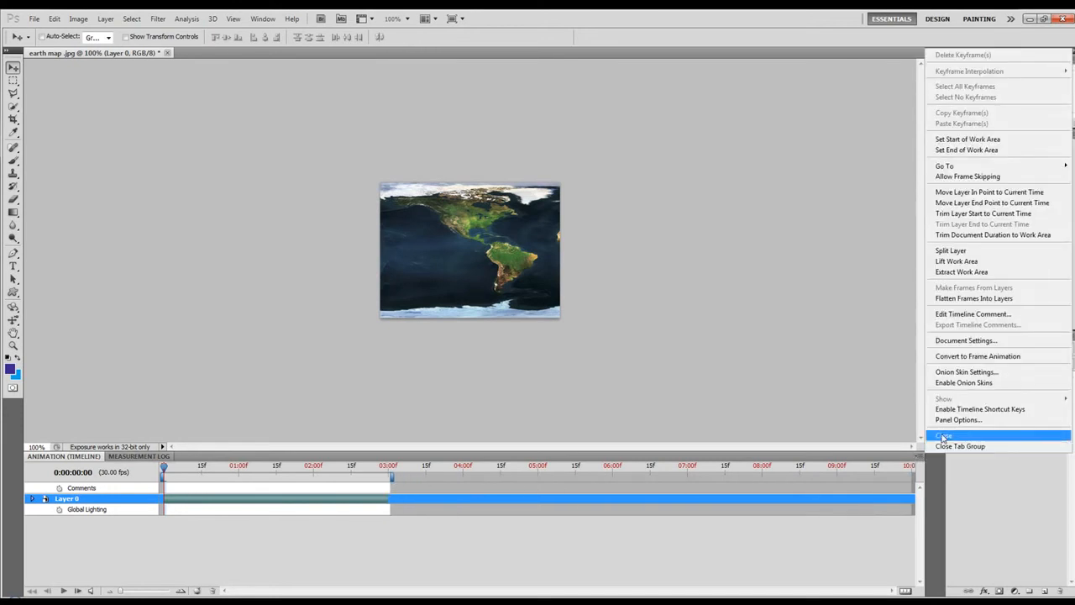
{"action": "left_click", "coordinate": [958, 342]}
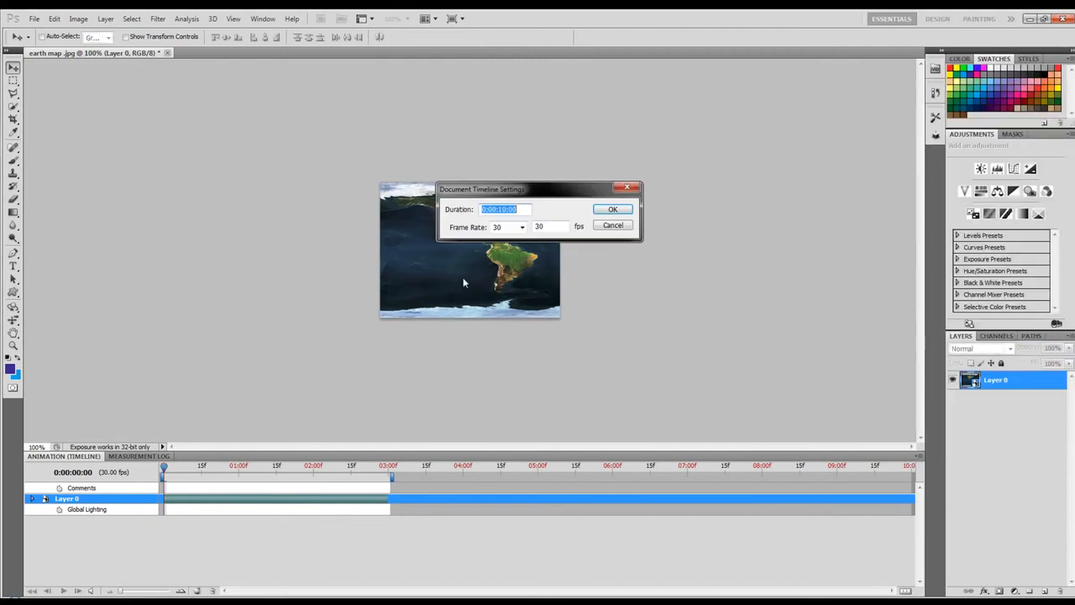
{"action": "left_click", "coordinate": [503, 210]}
{"action": "left_click", "coordinate": [612, 209]}
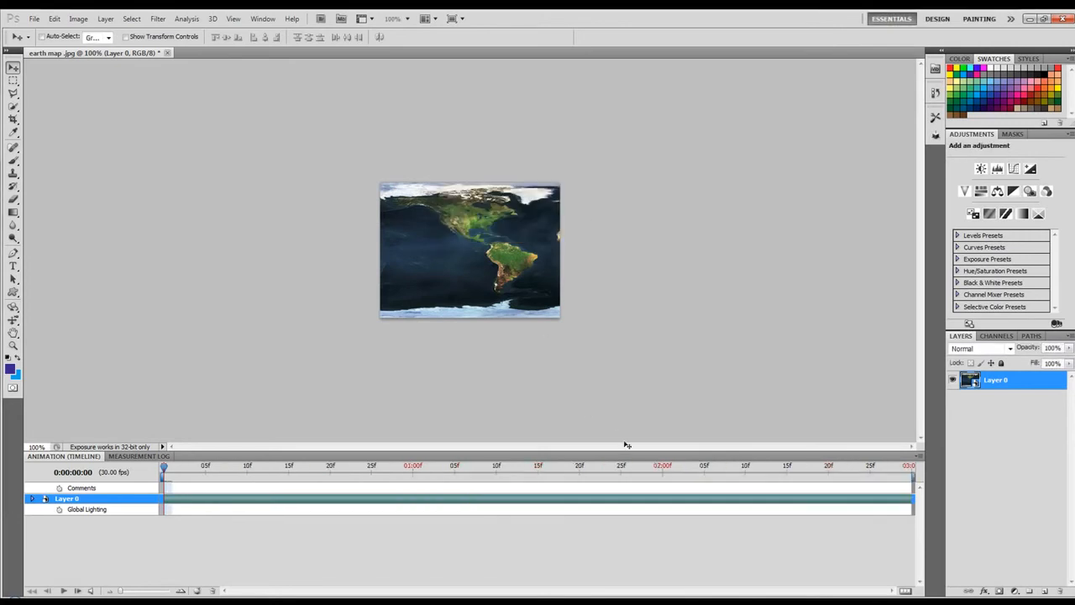
Move to frame 6 and apply a Spherize smart filter to the map layer at 100% in Normal mode
{"action": "left_click_drag", "start_coordinate": [164, 468], "coordinate": [213, 471]}
{"action": "left_click", "coordinate": [158, 19]}
{"action": "left_click", "coordinate": [158, 19]}
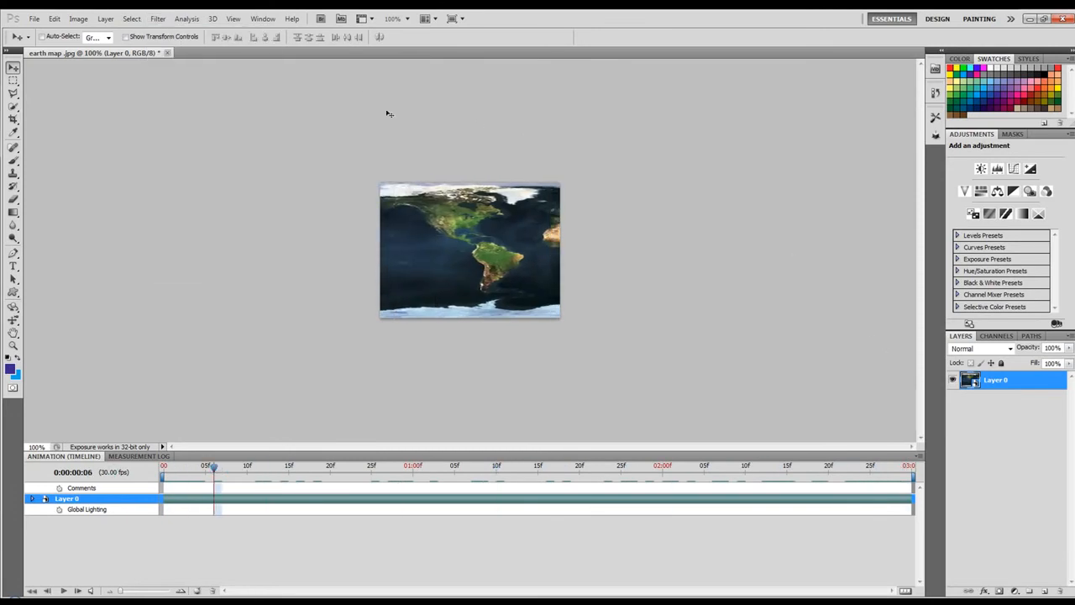
{"action": "left_click", "coordinate": [158, 19]}
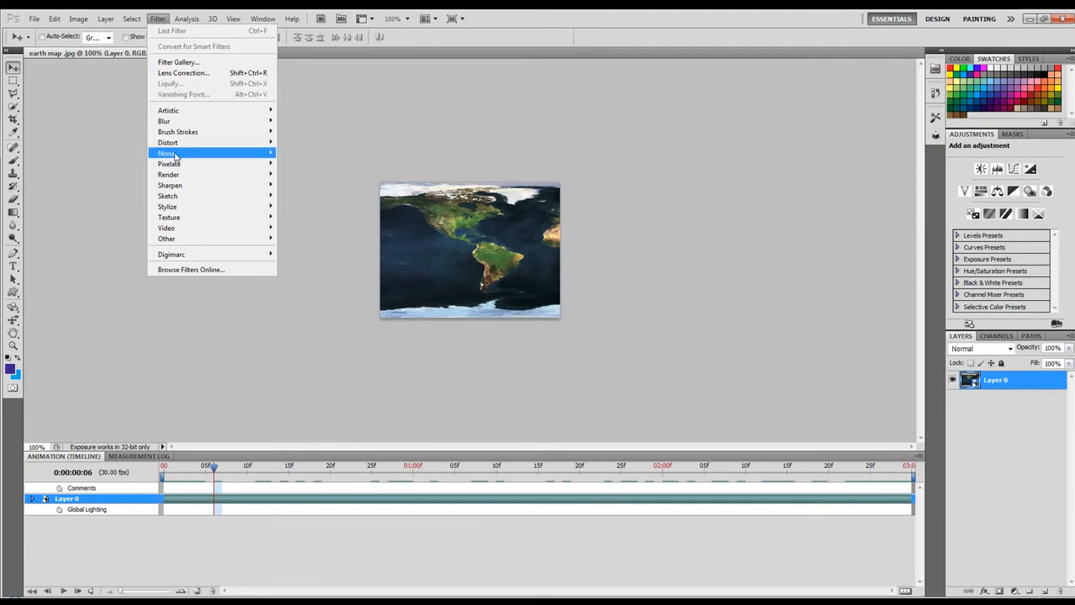
{"action": "mouse_move", "coordinate": [178, 142]}
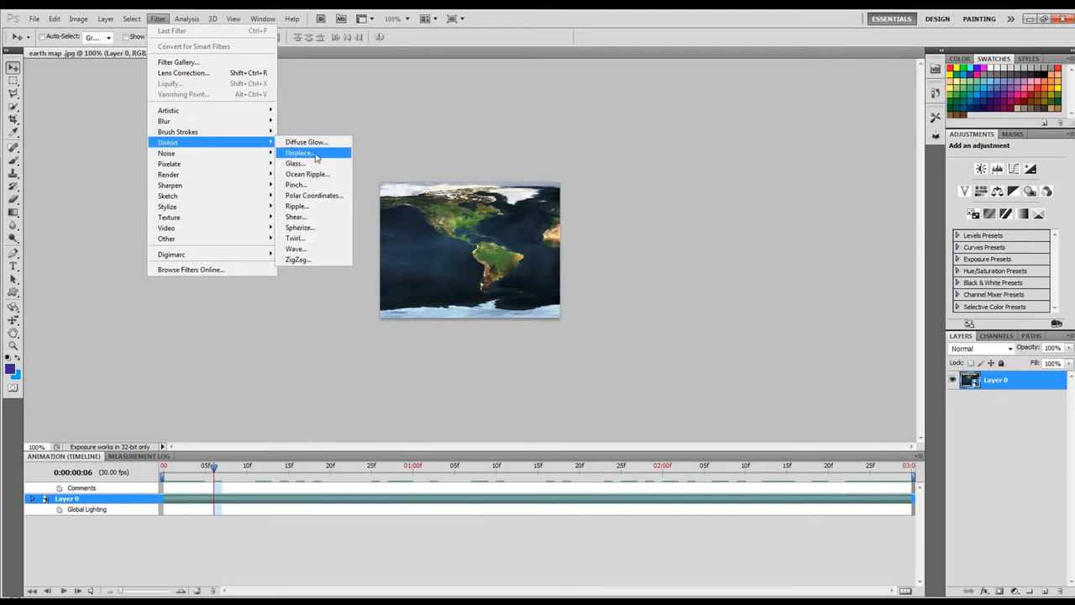
{"action": "left_click", "coordinate": [315, 232]}
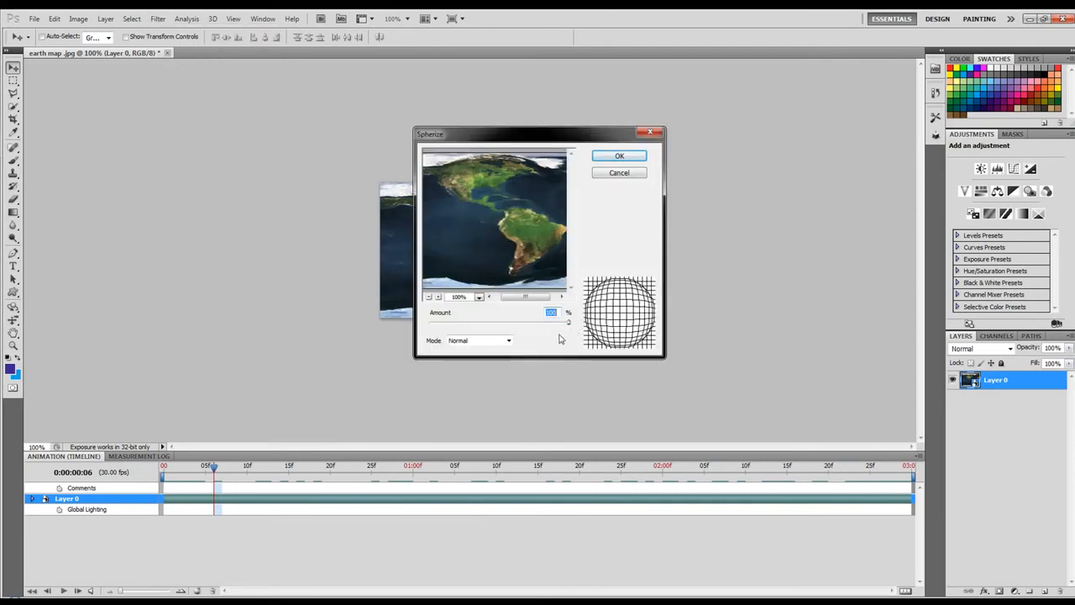
{"action": "left_click", "coordinate": [624, 156]}
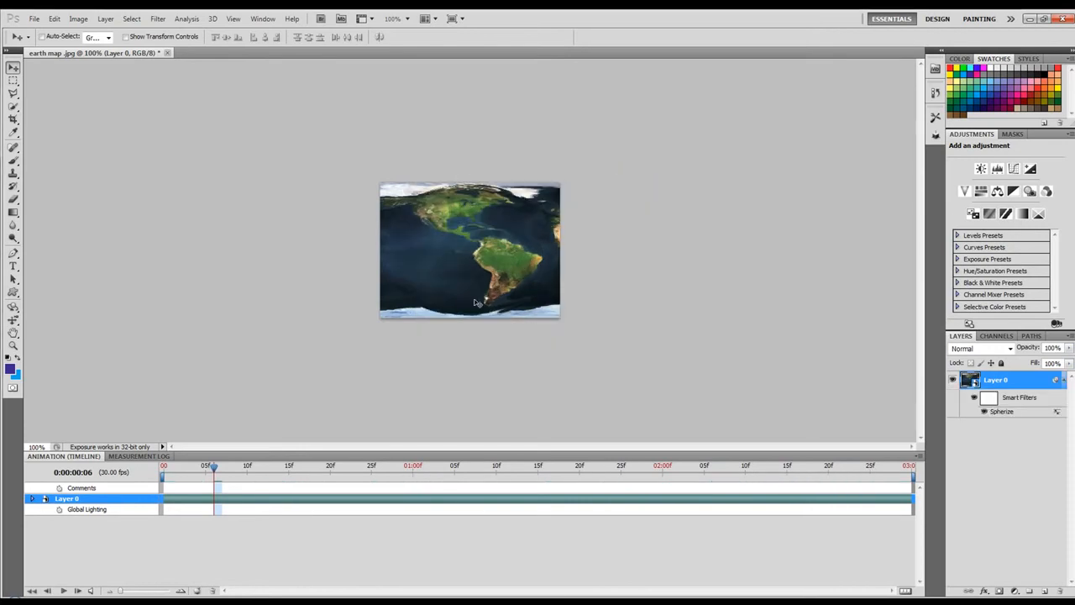
Mask the map layer with a full-height, centred circular selection and scrub to frame 15 to preview the globe
{"action": "right_click", "coordinate": [12, 80]}
{"action": "left_click", "coordinate": [67, 92]}
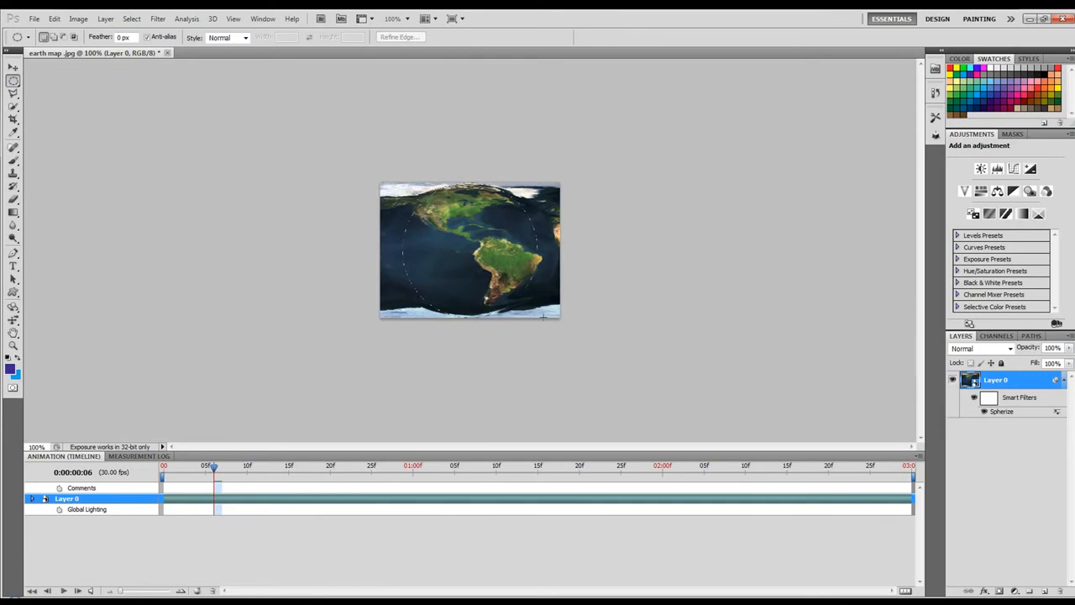
{"action": "left_click_drag", "start_coordinate": [541, 316], "coordinate": [541, 315]}
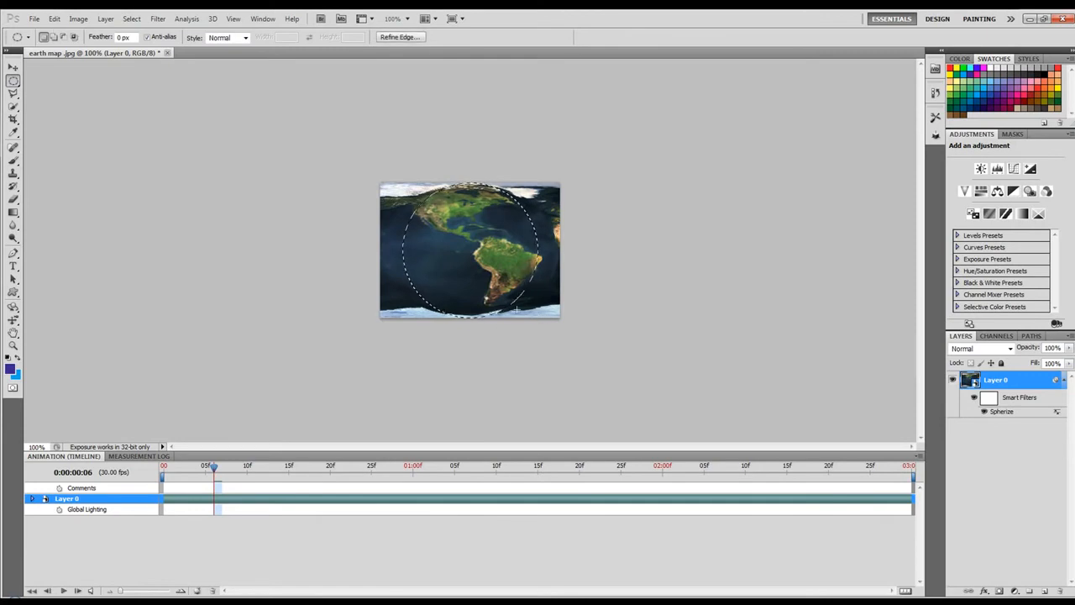
{"action": "left_click", "coordinate": [999, 591]}
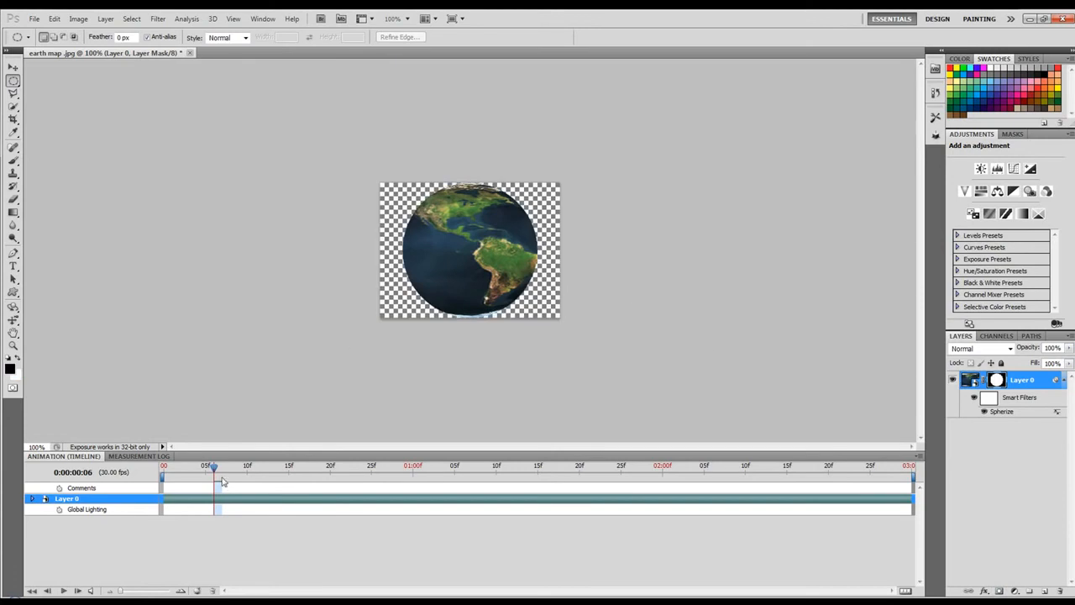
{"action": "left_click_drag", "start_coordinate": [214, 471], "coordinate": [290, 473]}
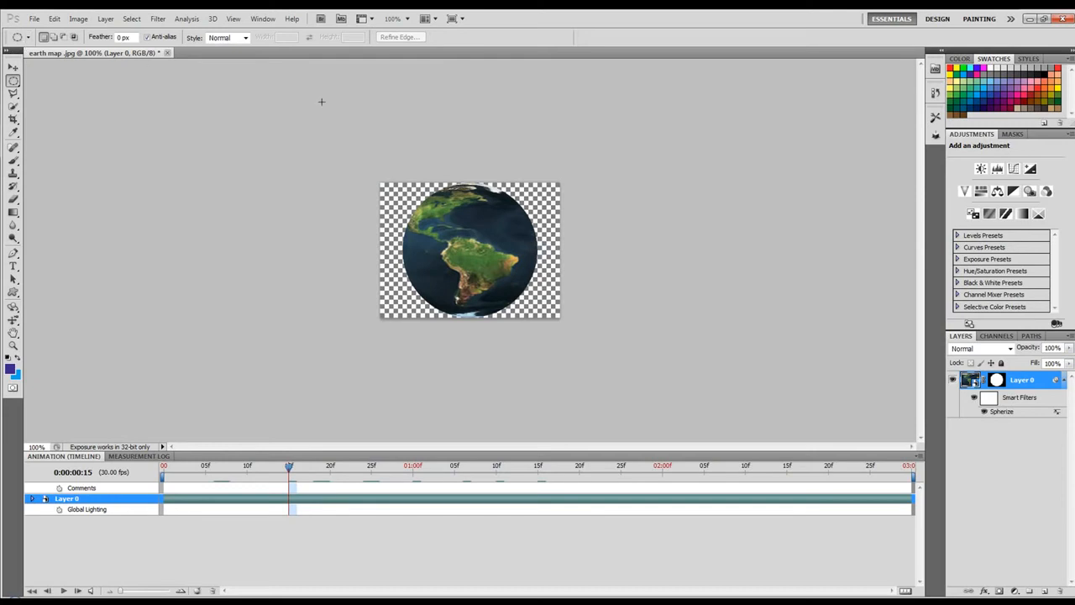
Create a new 500 × 500 pixel RGB document at 100 pixels/inch and fill its background with 50% gray
{"action": "left_click", "coordinate": [34, 18]}
{"action": "left_click", "coordinate": [43, 36]}
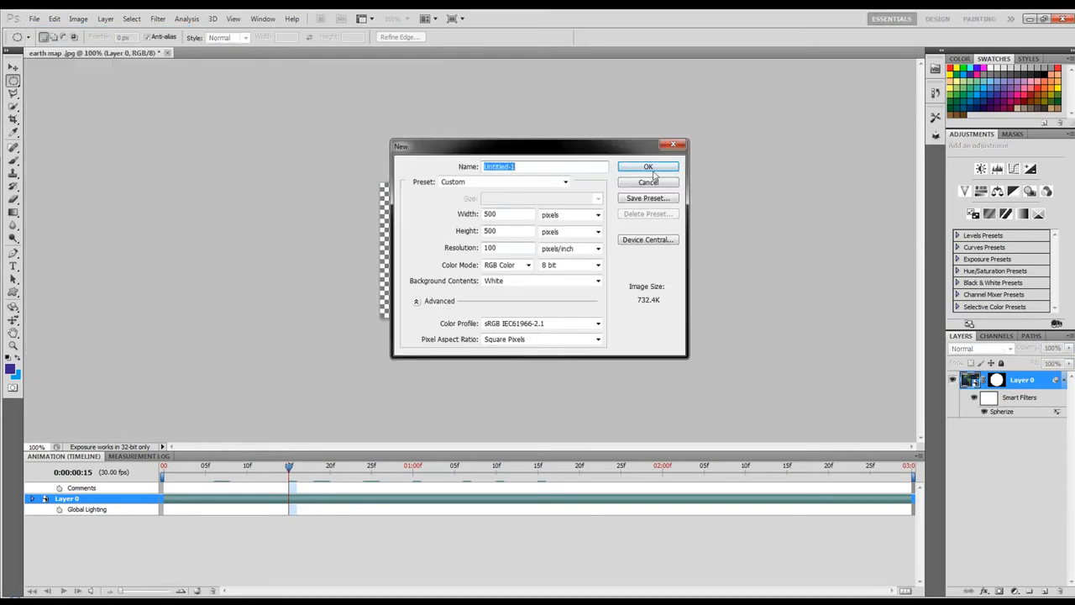
{"action": "left_click", "coordinate": [648, 166]}
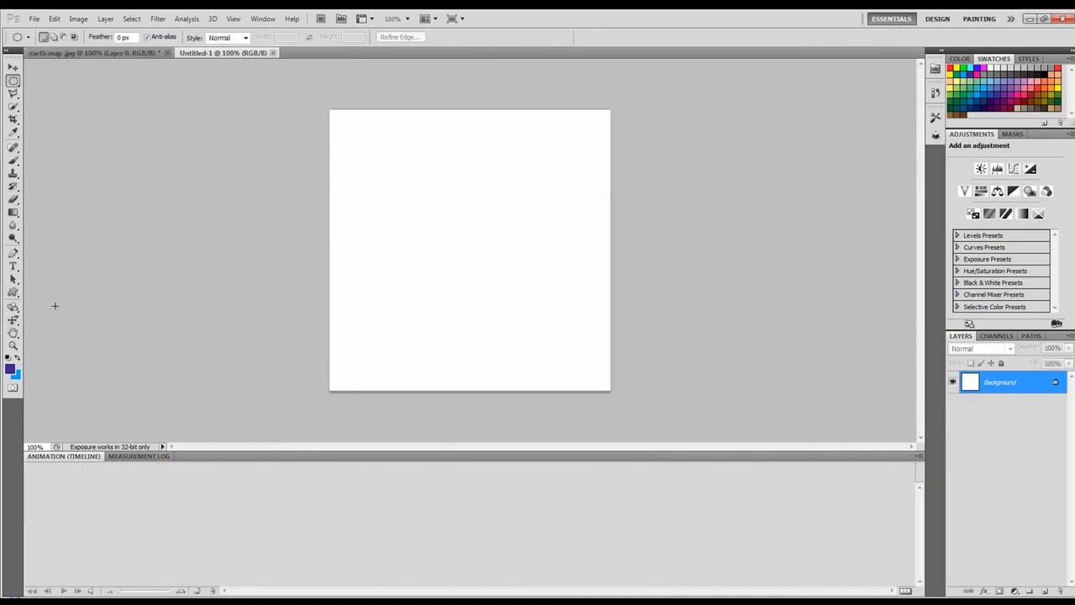
{"action": "key", "text": "shift+F5"}
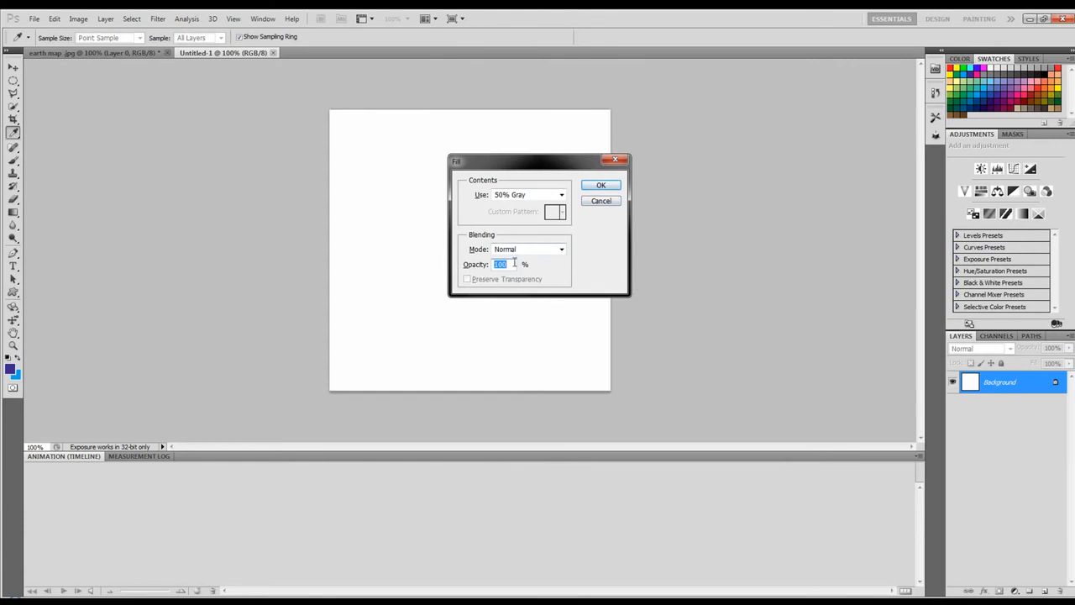
{"action": "left_click", "coordinate": [600, 185]}
{"action": "key", "text": "m"}
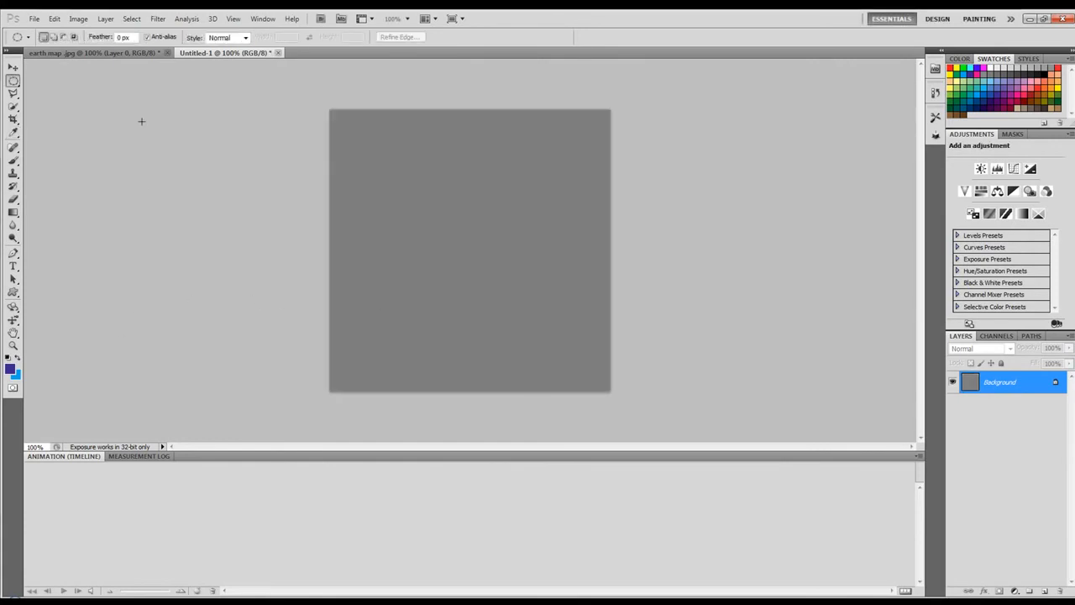
Add 35% uniform, monochromatic noise to the gray background
{"action": "left_click", "coordinate": [157, 19]}
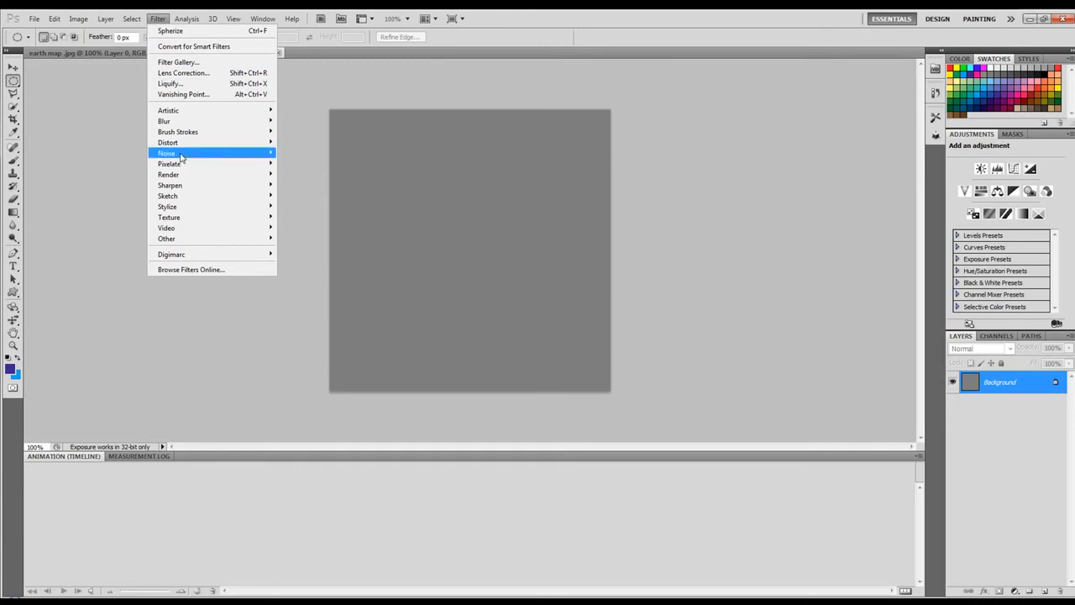
{"action": "mouse_move", "coordinate": [182, 154]}
{"action": "left_click", "coordinate": [299, 152]}
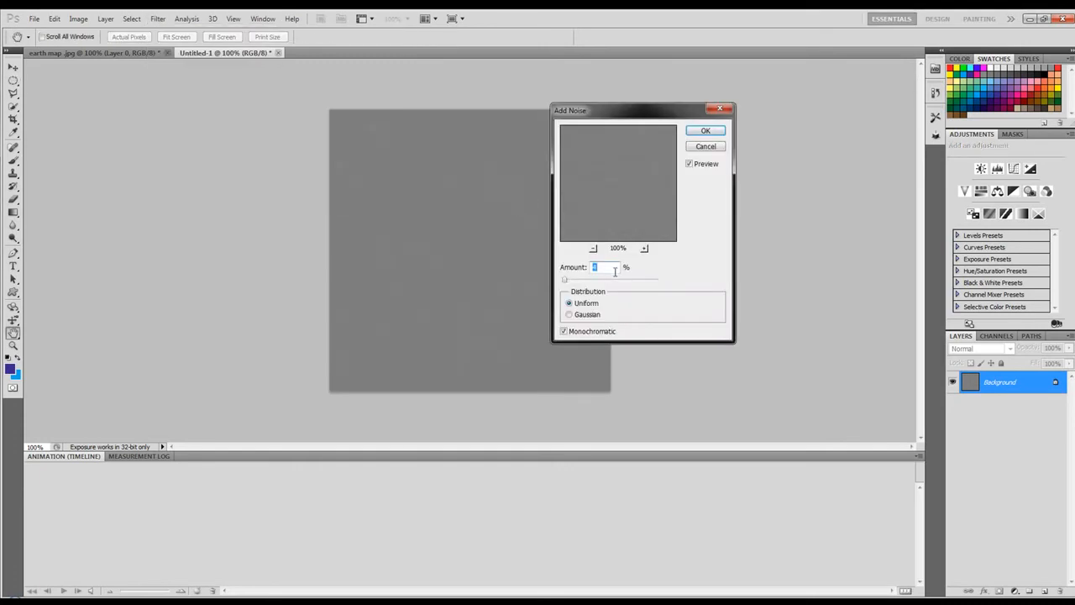
{"action": "type", "text": "35"}
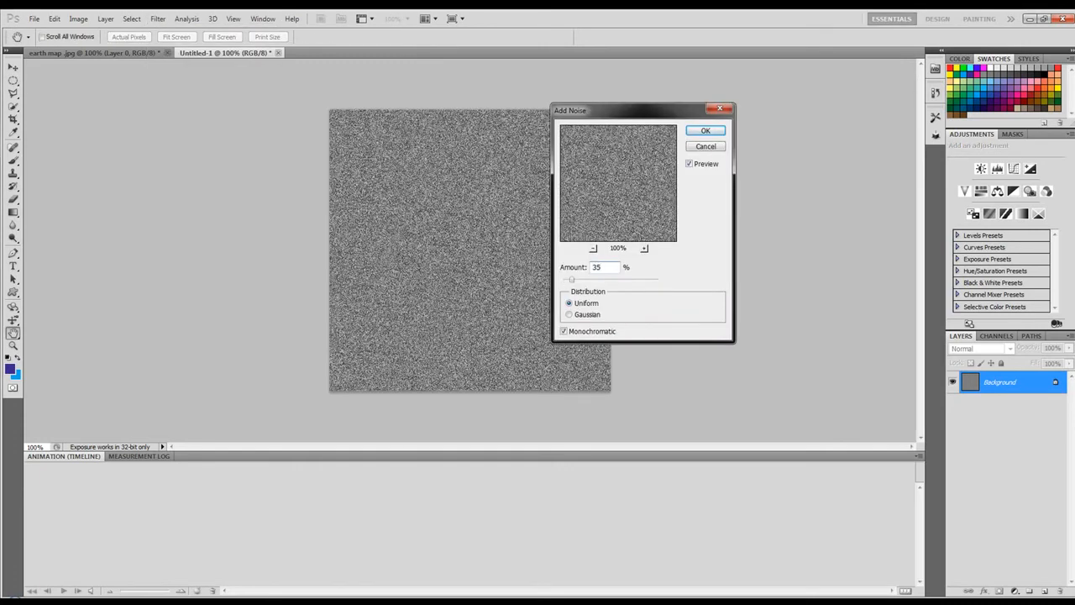
{"action": "left_click_drag", "start_coordinate": [651, 113], "coordinate": [679, 104]}
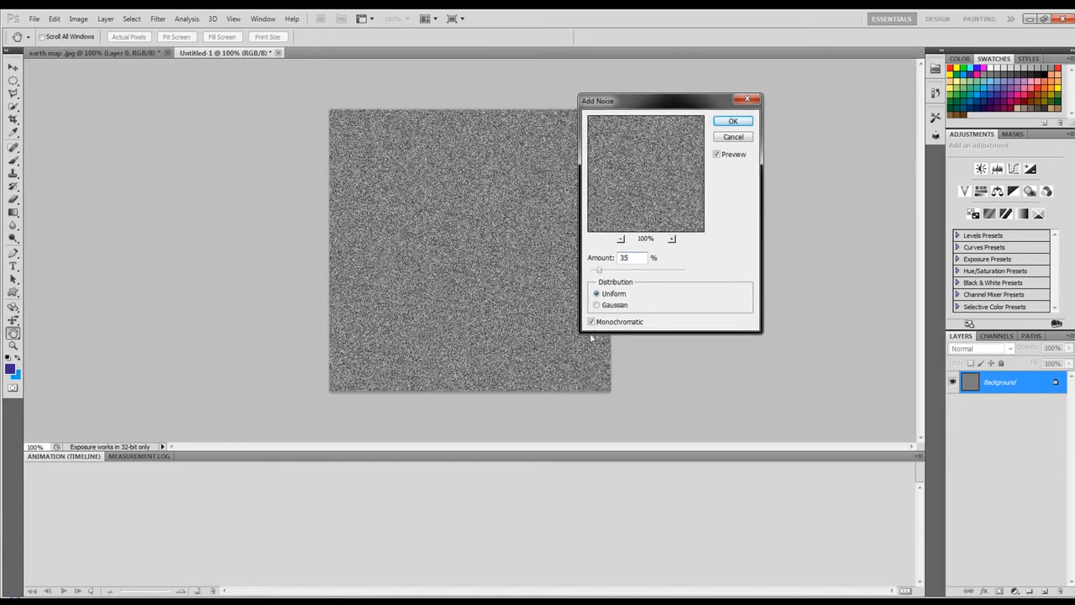
{"action": "left_click", "coordinate": [732, 121]}
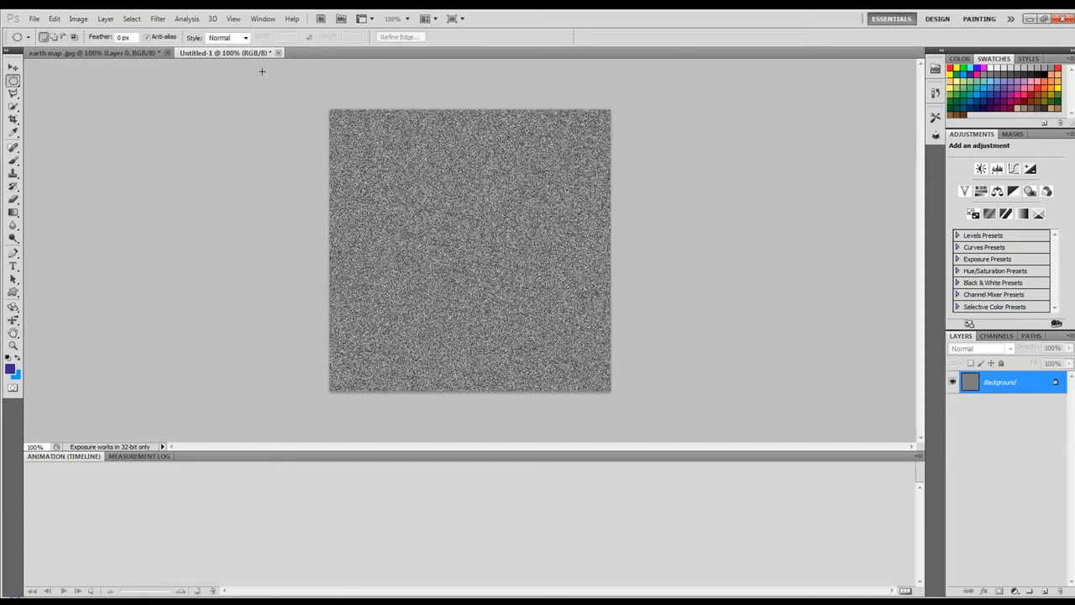
Soften the noise on the background with the Blur More filter
{"action": "left_click", "coordinate": [157, 18]}
{"action": "mouse_move", "coordinate": [183, 122]}
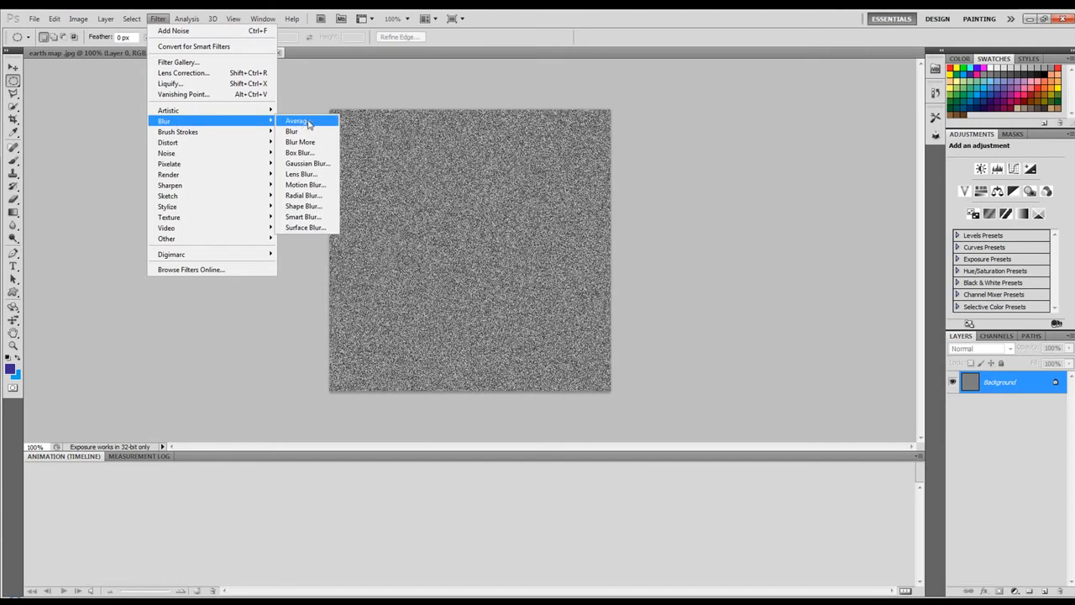
{"action": "left_click", "coordinate": [320, 143]}
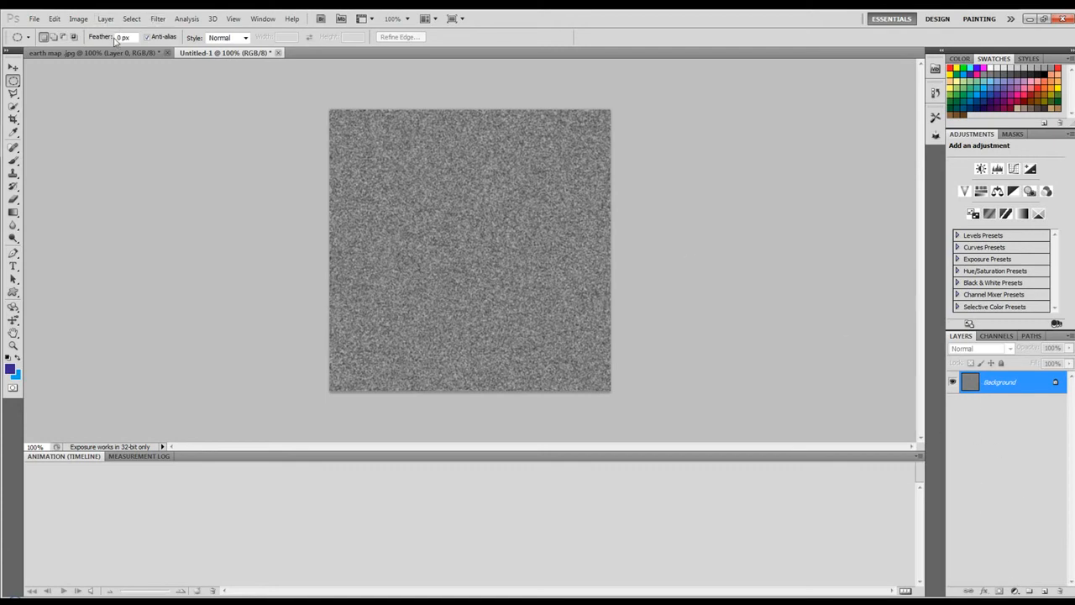
Turn the noise into a star field using Levels with the black input at 168 and the white input at 200
{"action": "key", "text": "ctrl+l"}
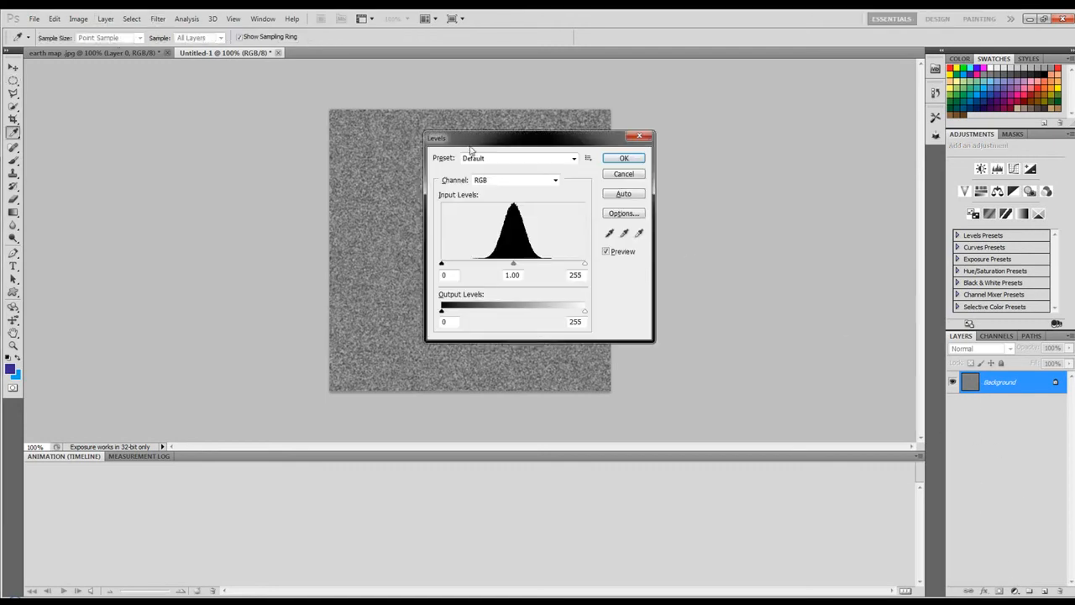
{"action": "left_click_drag", "start_coordinate": [482, 144], "coordinate": [770, 135]}
{"action": "left_click_drag", "start_coordinate": [732, 255], "coordinate": [778, 255]}
{"action": "left_click_drag", "start_coordinate": [871, 253], "coordinate": [848, 254]}
{"action": "left_click_drag", "start_coordinate": [778, 254], "coordinate": [824, 257]}
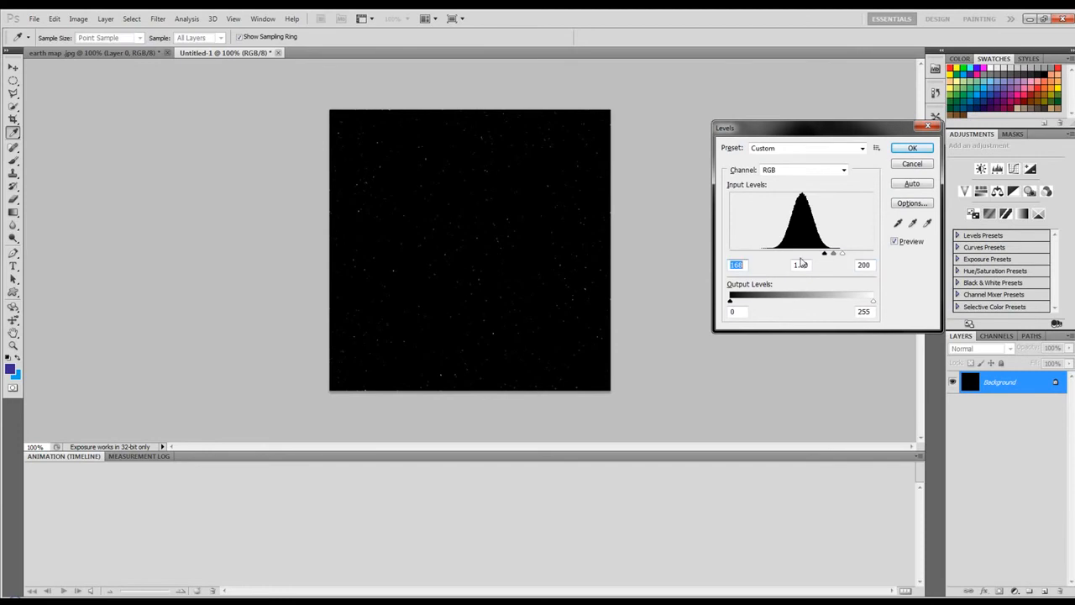
{"action": "left_click", "coordinate": [912, 148]}
{"action": "key", "text": "m"}
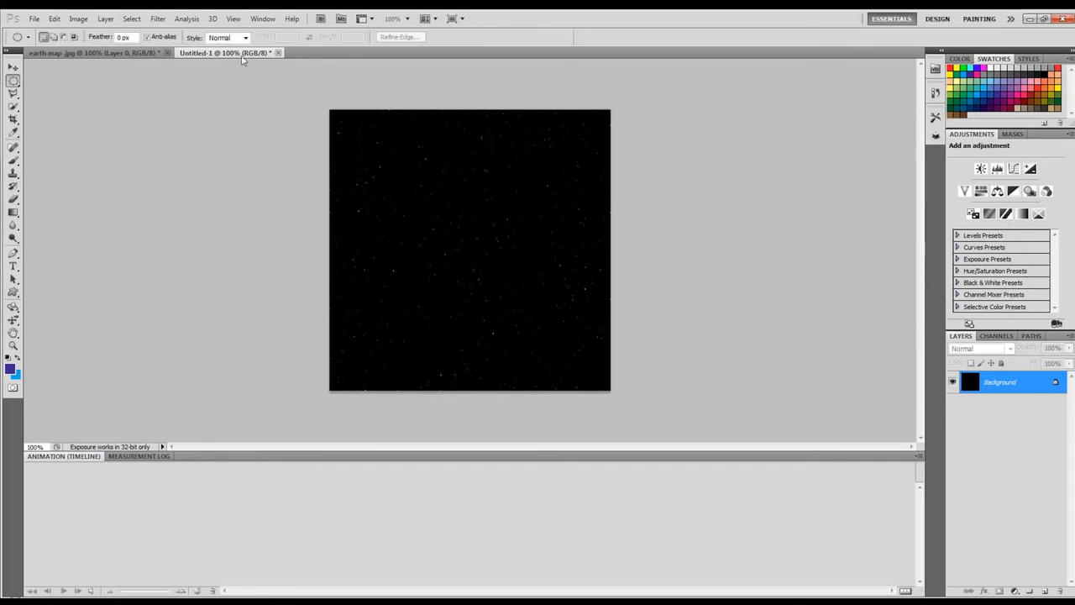
Copy the masked globe layer from the earth map document to the centre of the star field document
{"action": "left_click", "coordinate": [90, 53]}
{"action": "key", "text": "v"}
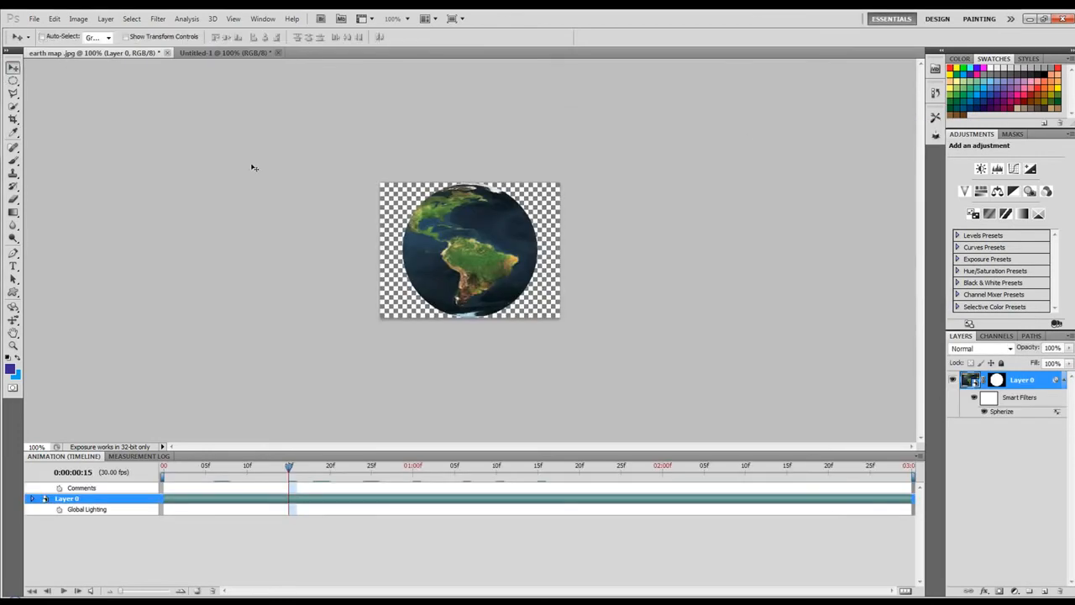
{"action": "left_click_drag", "start_coordinate": [470, 252], "coordinate": [489, 270]}
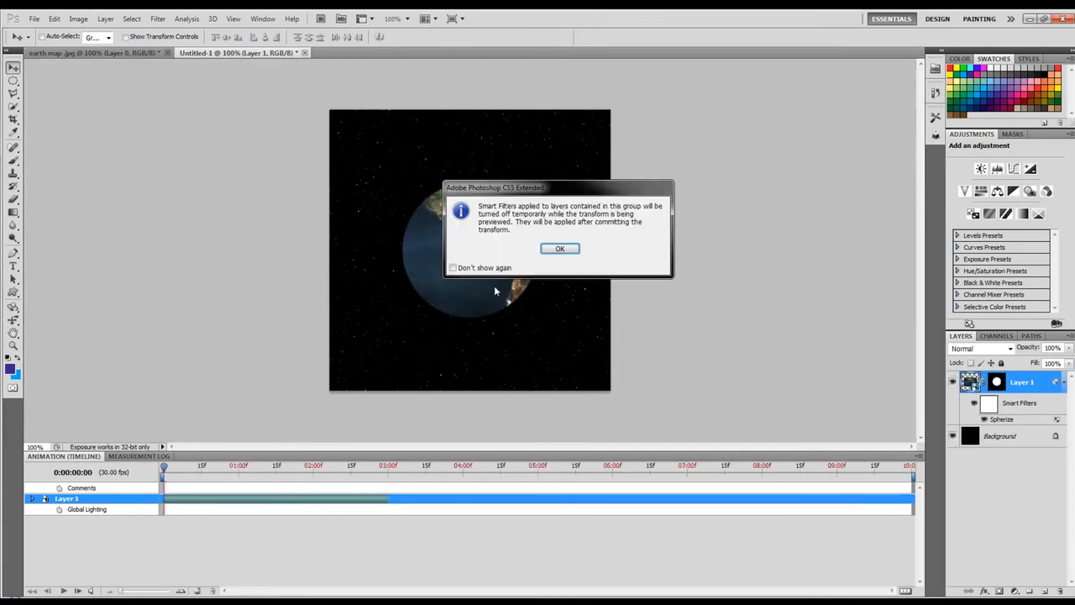
Tilt the globe slightly clockwise with Free Transform, accepting the Smart Filters notice
{"action": "left_click", "coordinate": [491, 267]}
{"action": "left_click", "coordinate": [558, 249]}
{"action": "left_click_drag", "start_coordinate": [579, 173], "coordinate": [591, 188]}
{"action": "left_click", "coordinate": [564, 36]}
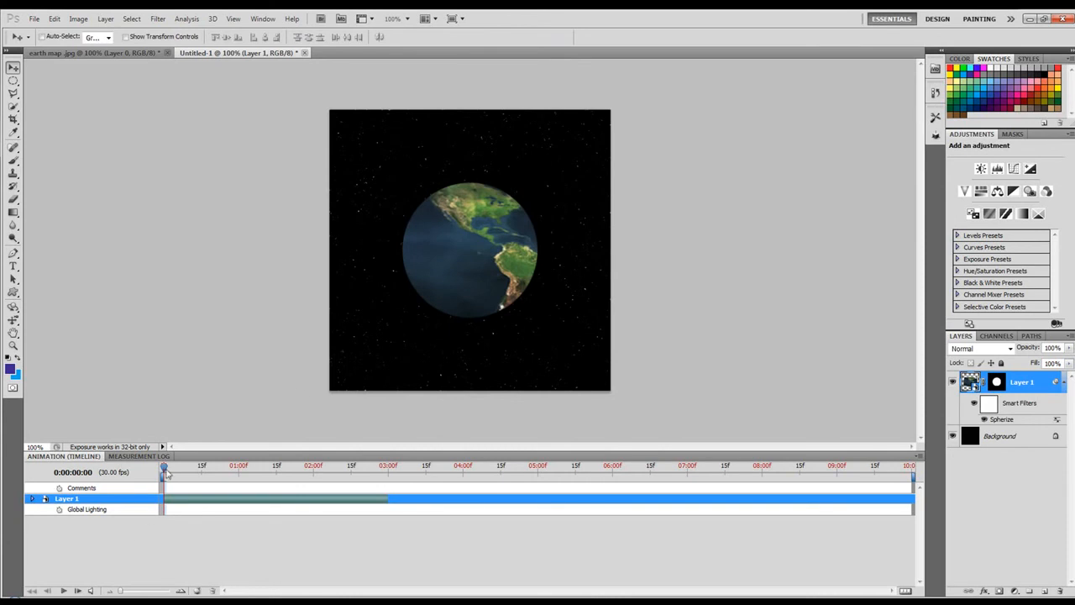
End the star field document's work area at 3 seconds and trim the document duration to it
{"action": "left_click_drag", "start_coordinate": [913, 477], "coordinate": [390, 477]}
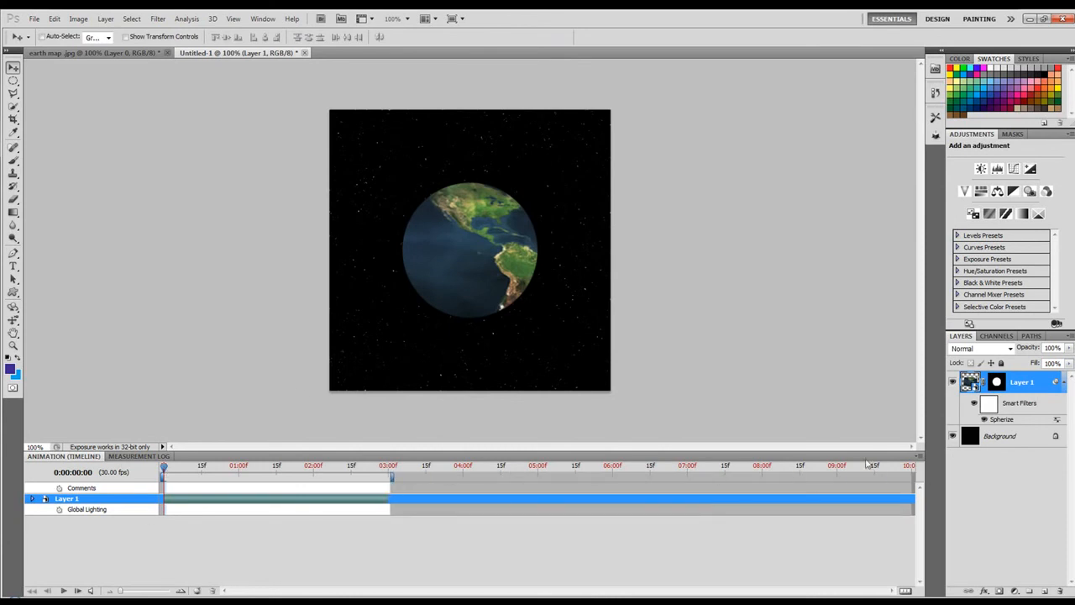
{"action": "left_click", "coordinate": [919, 458]}
{"action": "left_click", "coordinate": [966, 235]}
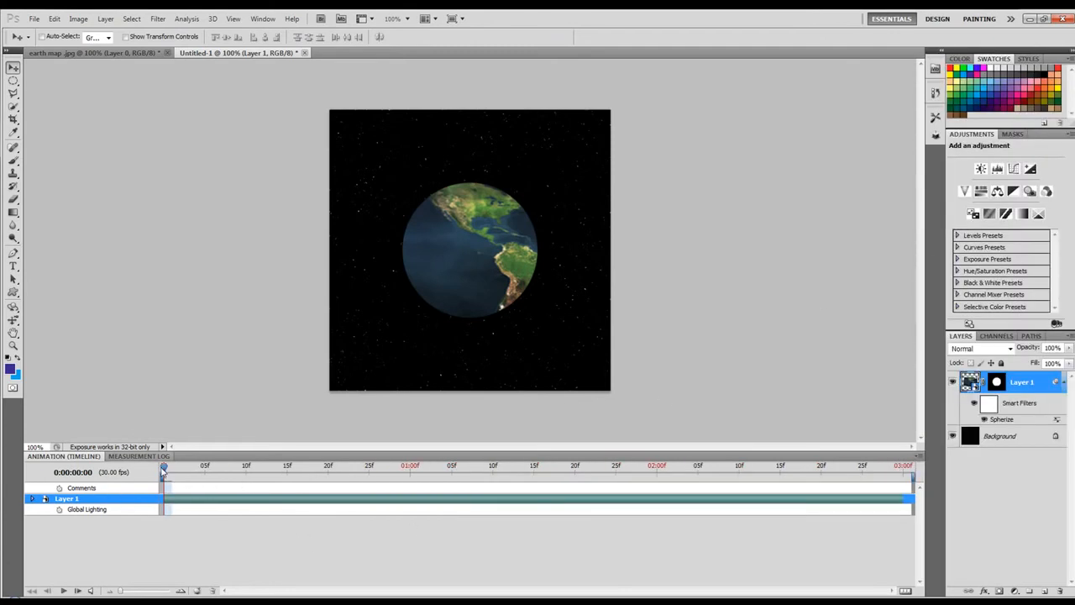
Scrub through the star field document's timeline to preview the globe's rotation
{"action": "left_click_drag", "start_coordinate": [165, 470], "coordinate": [904, 477]}
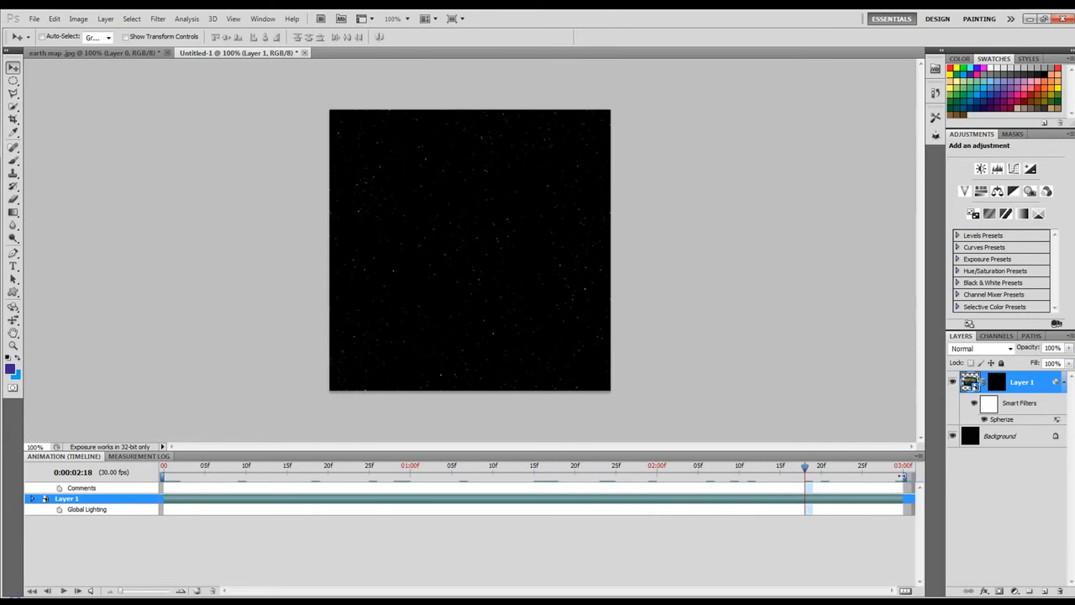
{"action": "left_click_drag", "start_coordinate": [807, 467], "coordinate": [425, 475]}
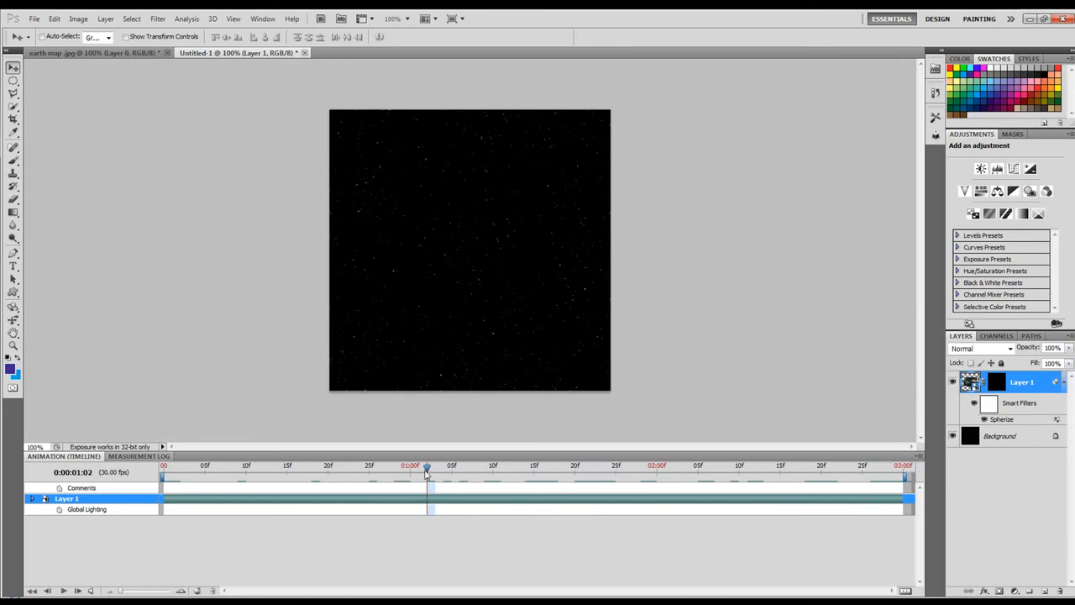
Lower the Photoshop memory allocation to 77% and the VRAM available for 3D to 79% in the preferences
{"action": "left_click", "coordinate": [53, 19]}
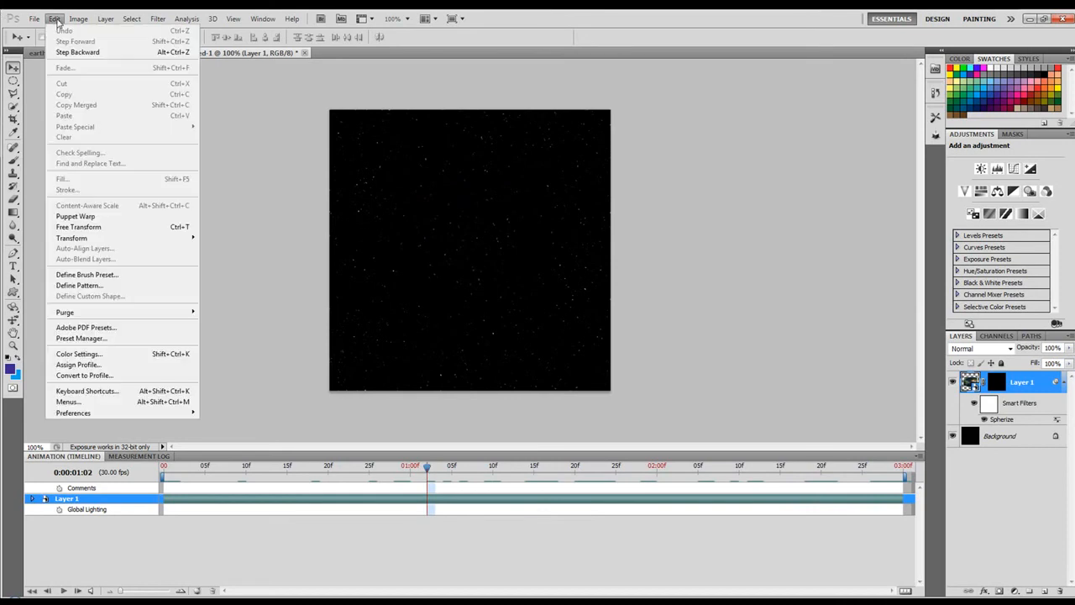
{"action": "mouse_move", "coordinate": [180, 412]}
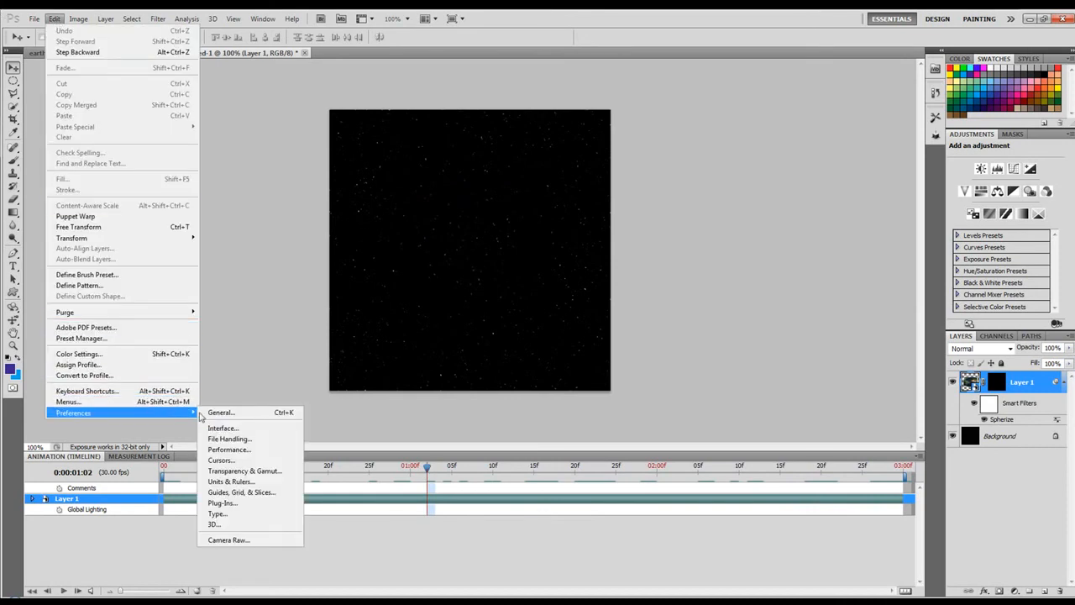
{"action": "left_click", "coordinate": [232, 450]}
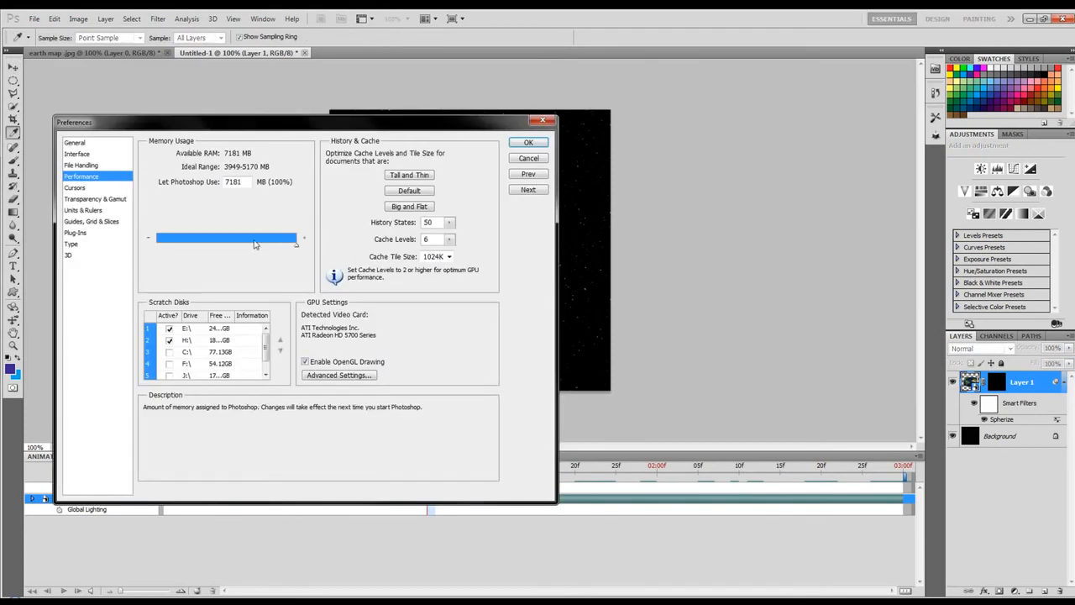
{"action": "left_click_drag", "start_coordinate": [297, 249], "coordinate": [263, 250]}
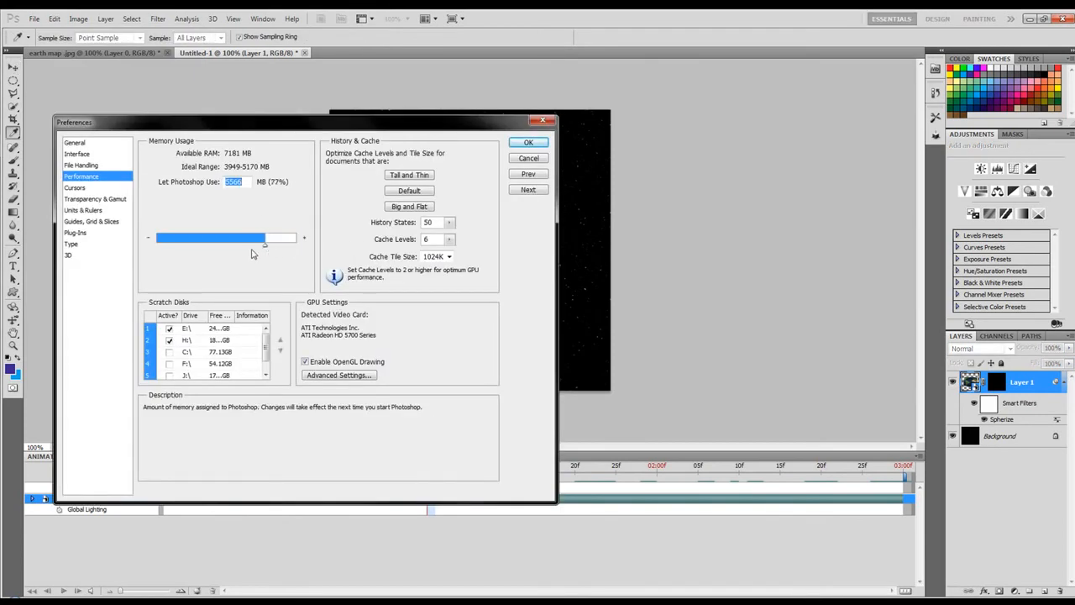
{"action": "left_click", "coordinate": [69, 255]}
{"action": "left_click_drag", "start_coordinate": [336, 188], "coordinate": [307, 188]}
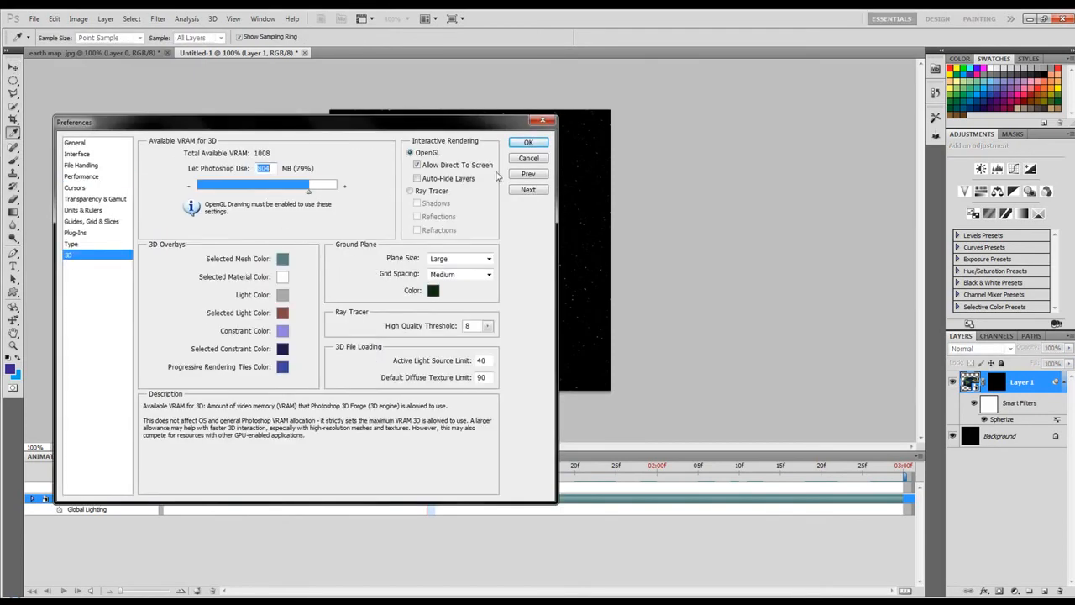
{"action": "left_click", "coordinate": [528, 143]}
Close the star field document without saving and preview the earth map animation at frame 21
{"action": "left_click_drag", "start_coordinate": [429, 468], "coordinate": [353, 468]}
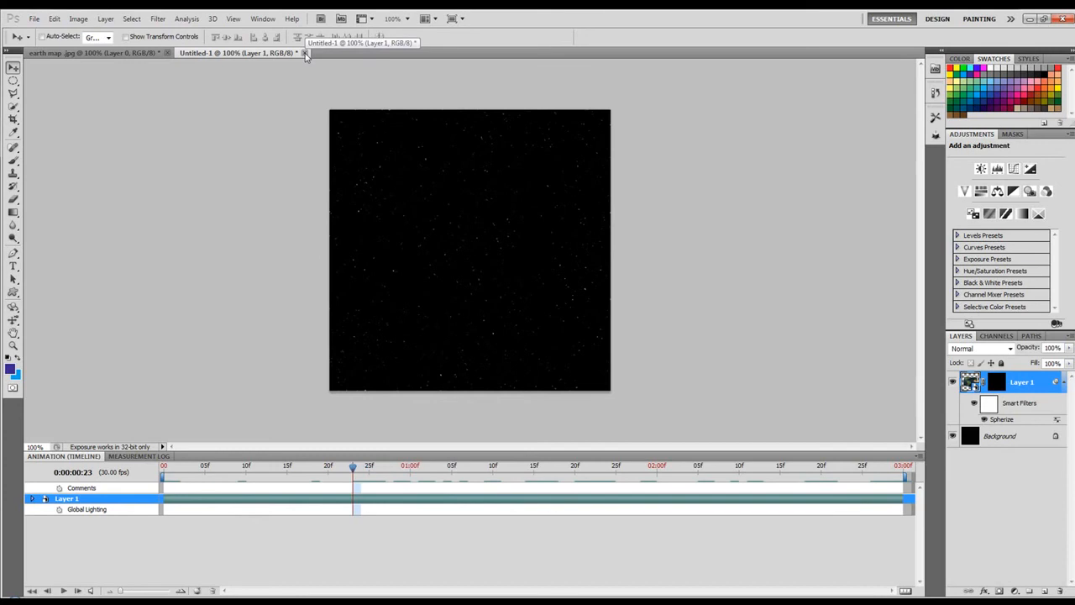
{"action": "mouse_move", "coordinate": [353, 470]}
{"action": "left_mouse_down"}
{"action": "mouse_move", "coordinate": [385, 469]}
{"action": "mouse_move", "coordinate": [352, 467]}
{"action": "left_mouse_up"}
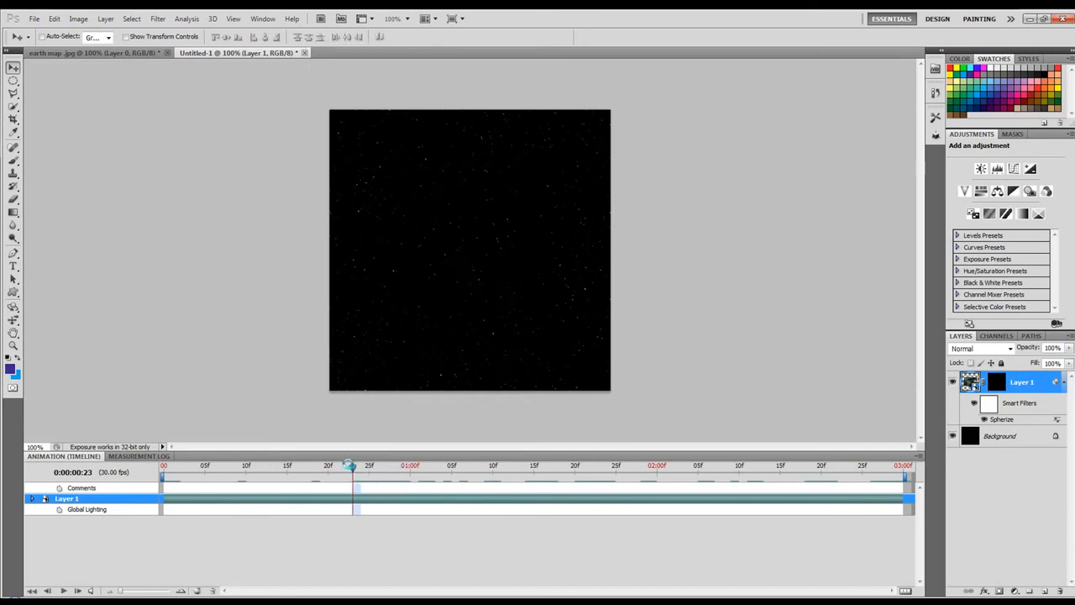
{"action": "left_click", "coordinate": [305, 53]}
{"action": "left_click", "coordinate": [557, 234]}
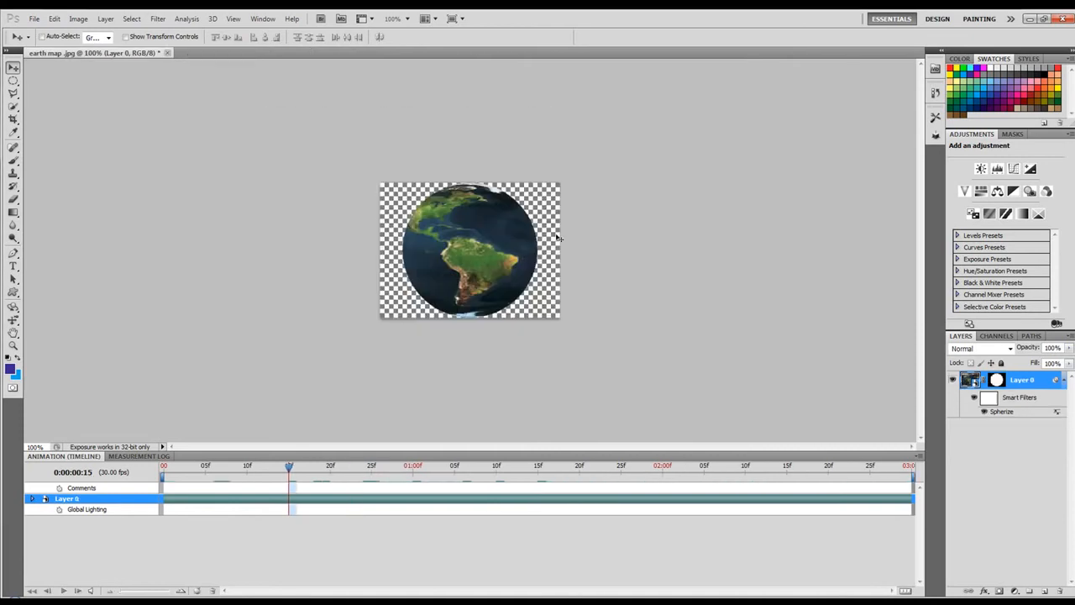
{"action": "mouse_move", "coordinate": [348, 466]}
{"action": "left_mouse_down"}
{"action": "mouse_move", "coordinate": [395, 467]}
{"action": "mouse_move", "coordinate": [338, 466]}
{"action": "left_mouse_up"}
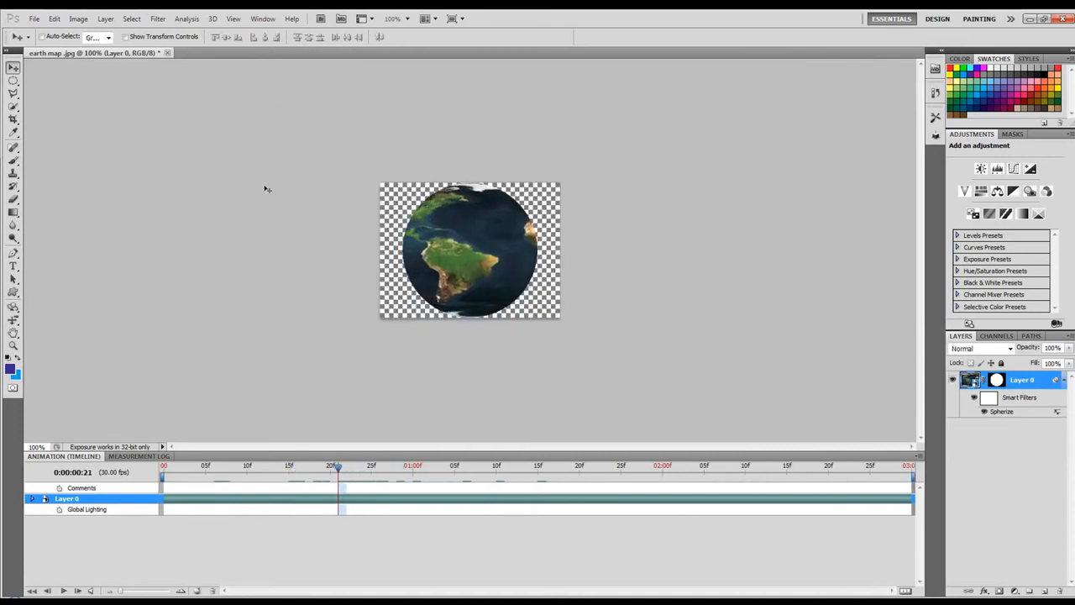
Enlarge the earth map canvas to 640 x 480 pixels, keeping the globe centred
{"action": "left_click", "coordinate": [78, 19]}
{"action": "left_click", "coordinate": [94, 111]}
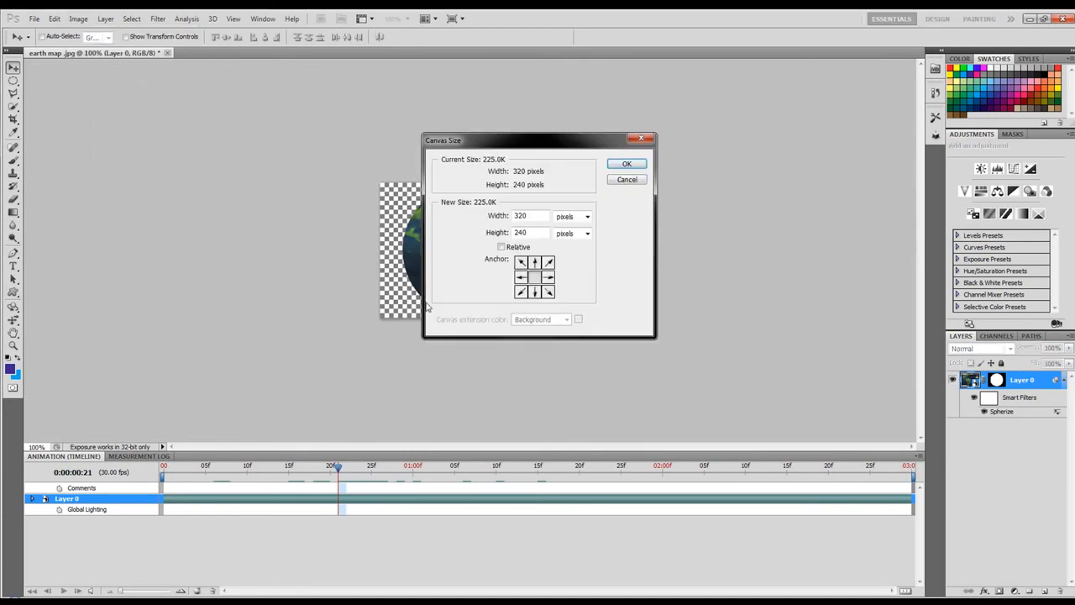
{"action": "left_click_drag", "start_coordinate": [533, 215], "coordinate": [514, 219]}
{"action": "type", "text": "640"}
{"action": "key", "text": "Tab"}
{"action": "key", "text": "Tab"}
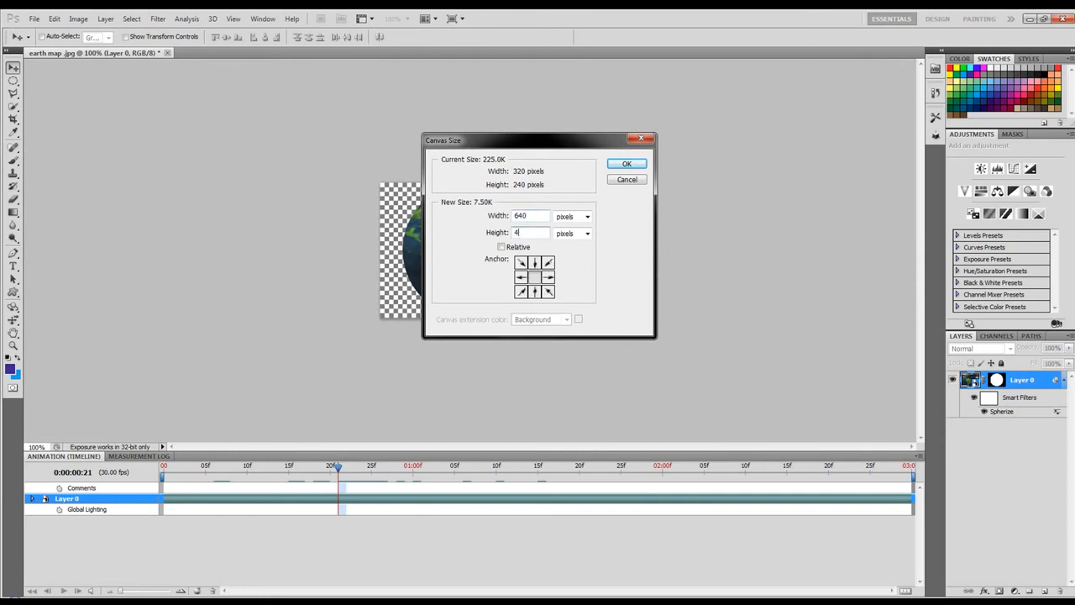
{"action": "key", "text": "Return"}
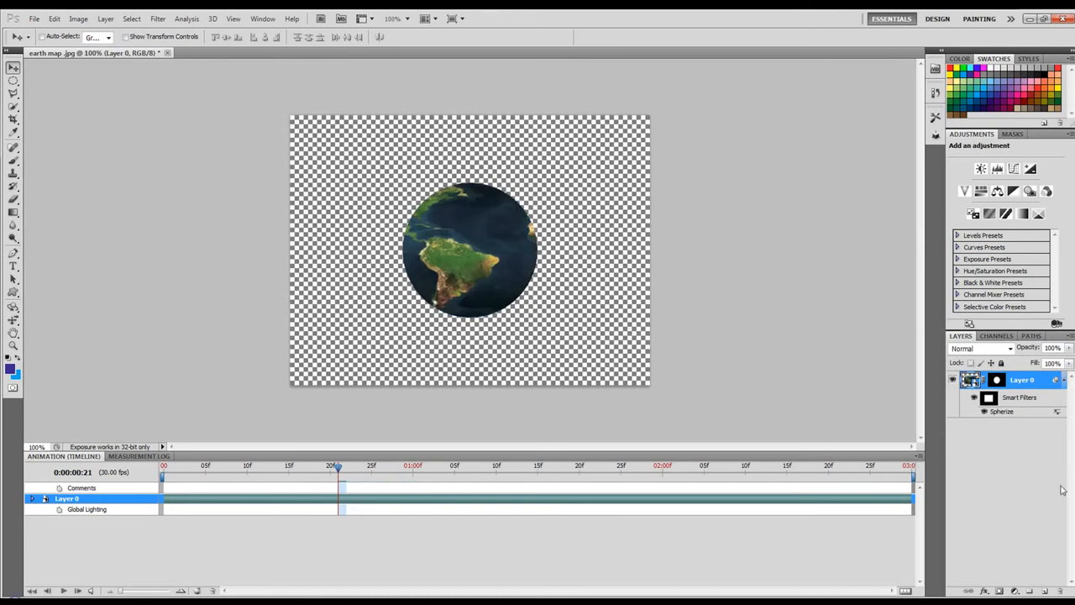
Create a layer beneath the globe layer and fill it with 50% gray in Normal mode at 100% opacity
{"action": "left_click", "coordinate": [1046, 592]}
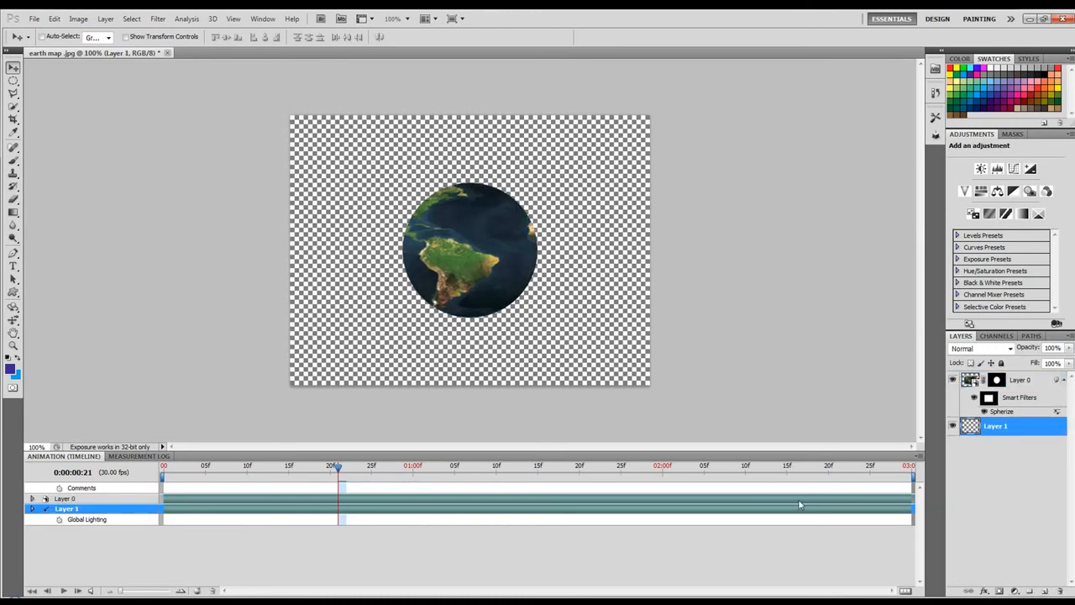
{"action": "key", "text": "shift+F5"}
{"action": "key", "text": "Return"}
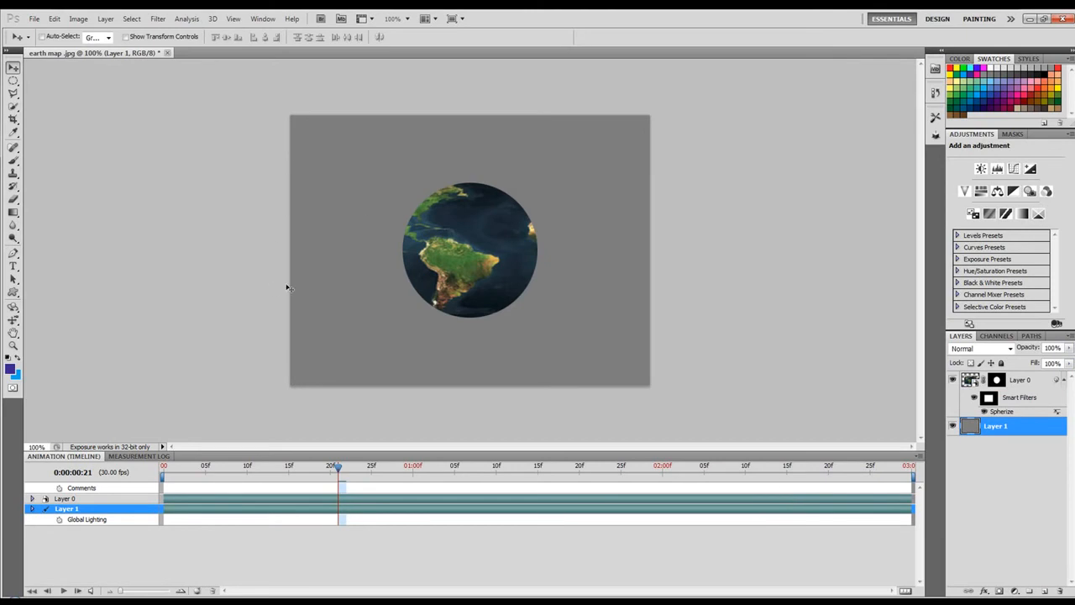
{"action": "key", "text": "shift+F5"}
{"action": "left_click_drag", "start_coordinate": [485, 162], "coordinate": [403, 162]}
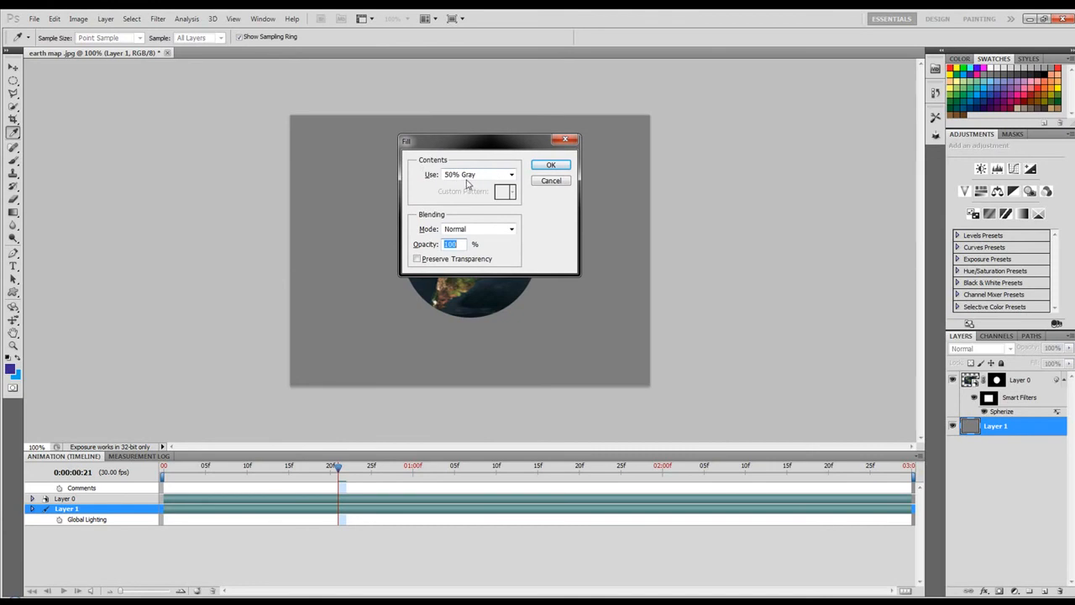
{"action": "left_click", "coordinate": [550, 166]}
{"action": "key", "text": "v"}
Add 35% uniform monochromatic noise to the gray layer and soften it with Blur More
{"action": "left_click", "coordinate": [158, 19]}
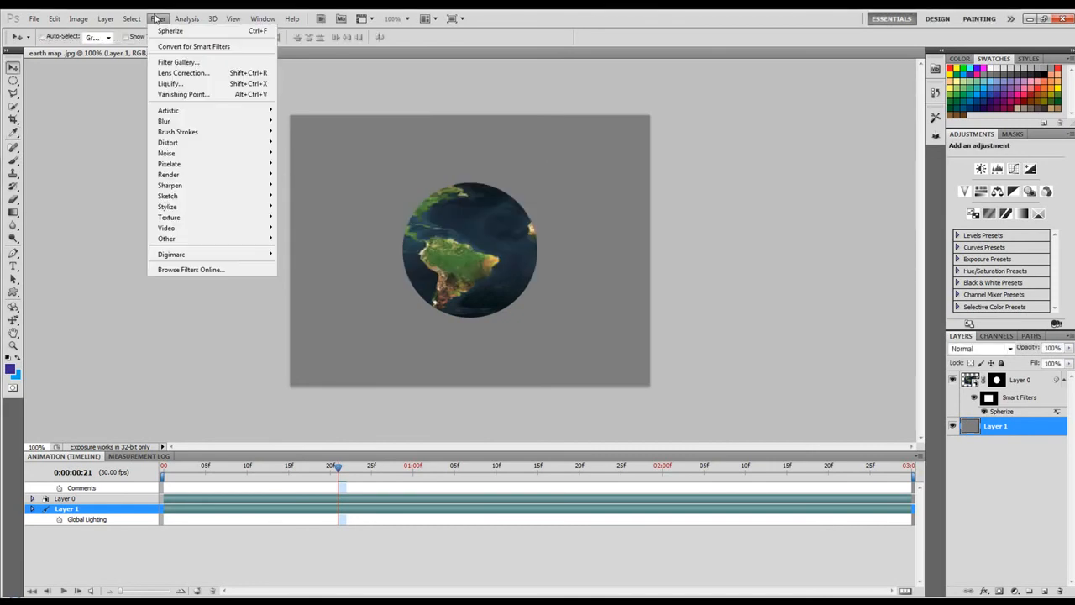
{"action": "mouse_move", "coordinate": [167, 156]}
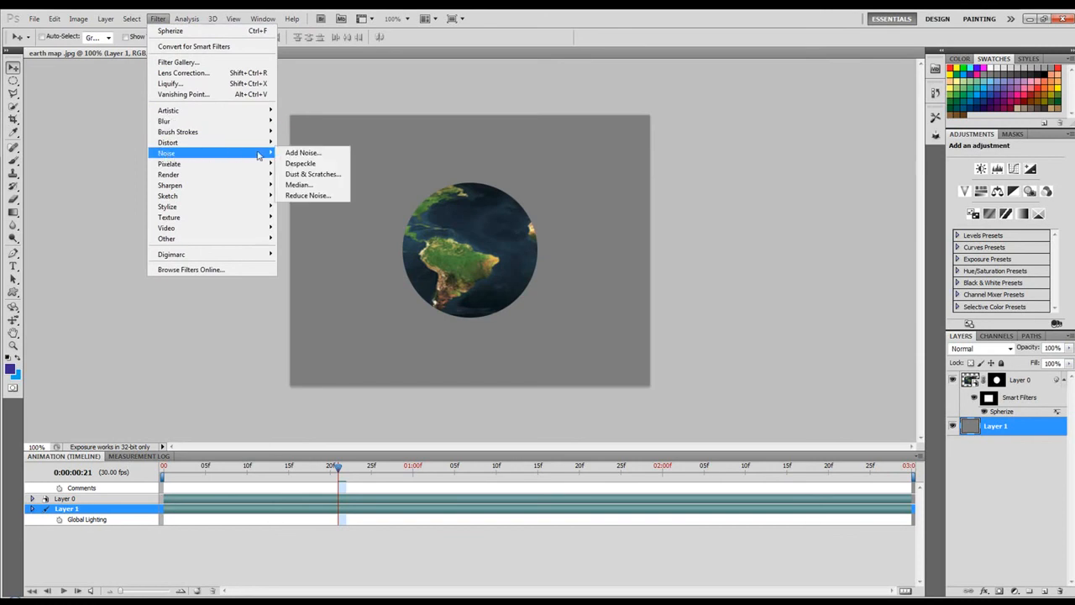
{"action": "left_click", "coordinate": [295, 153]}
{"action": "left_click_drag", "start_coordinate": [599, 110], "coordinate": [682, 86]}
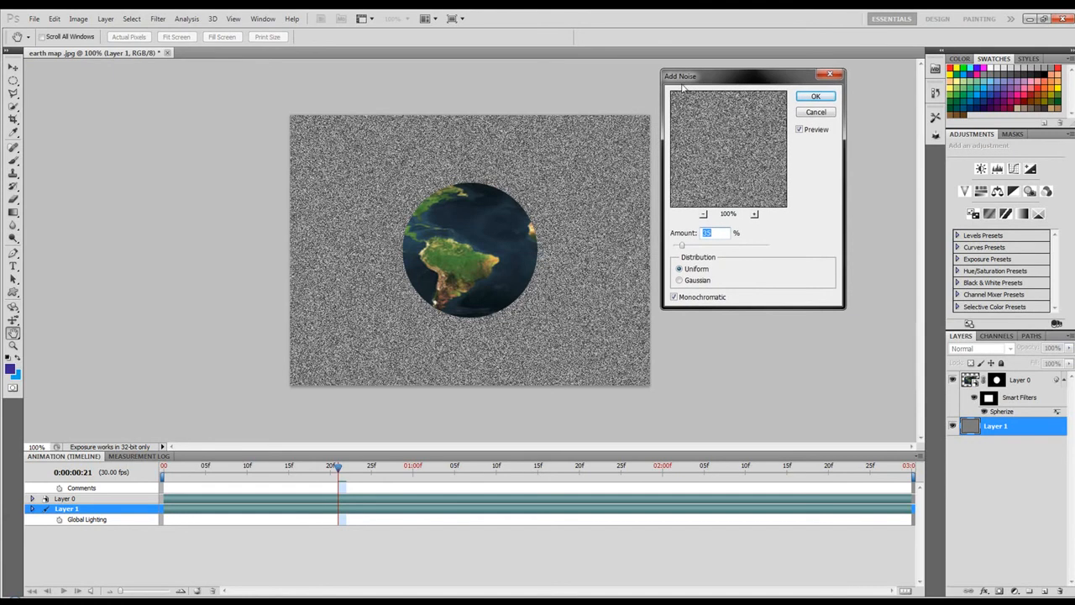
{"action": "left_click", "coordinate": [815, 97]}
{"action": "left_click", "coordinate": [157, 19]}
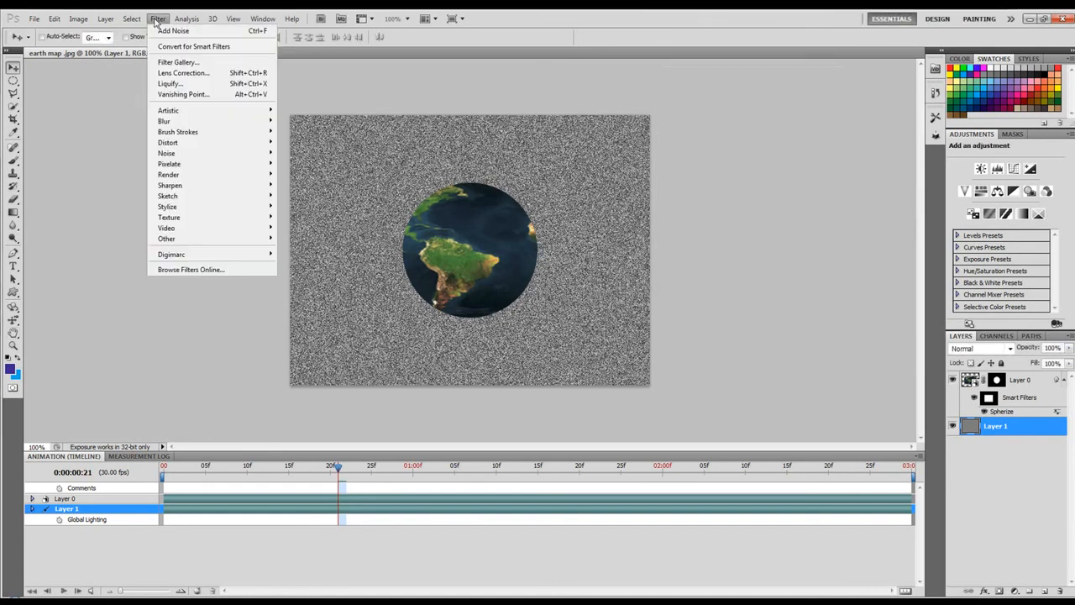
{"action": "mouse_move", "coordinate": [220, 122]}
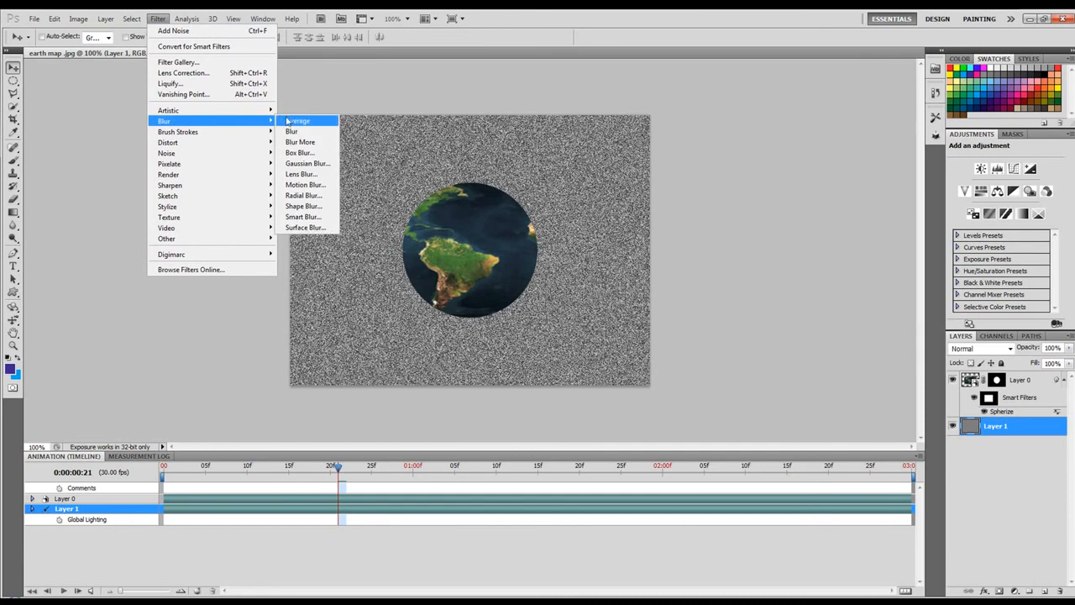
{"action": "left_click", "coordinate": [305, 144]}
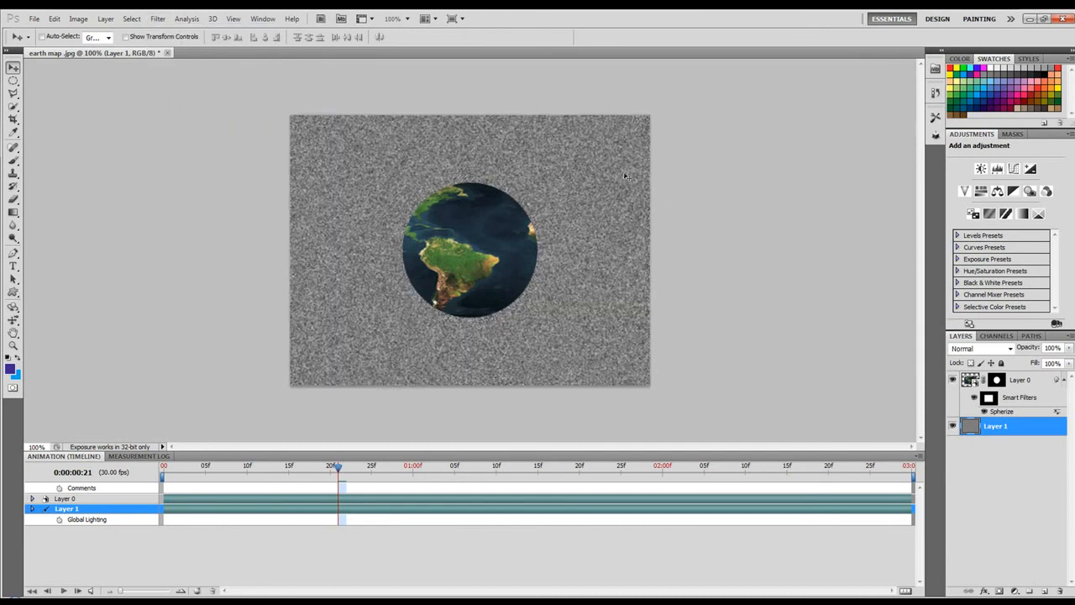
Turn the blurred noise into sparse stars on black with Levels by raising the black input and lowering the white input
{"action": "key", "text": "ctrl+l"}
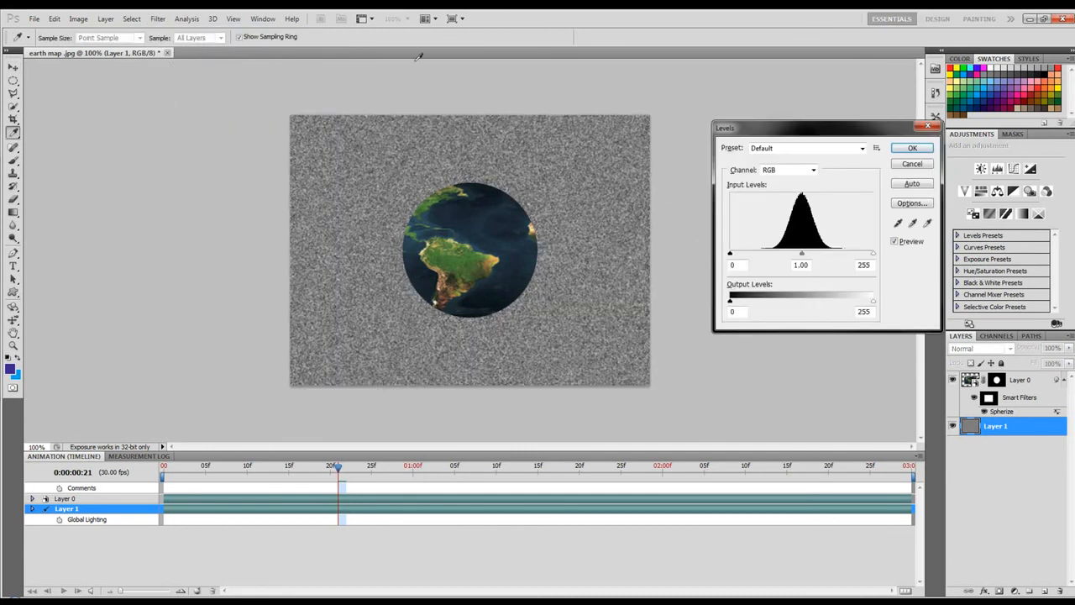
{"action": "left_click_drag", "start_coordinate": [730, 255], "coordinate": [788, 253]}
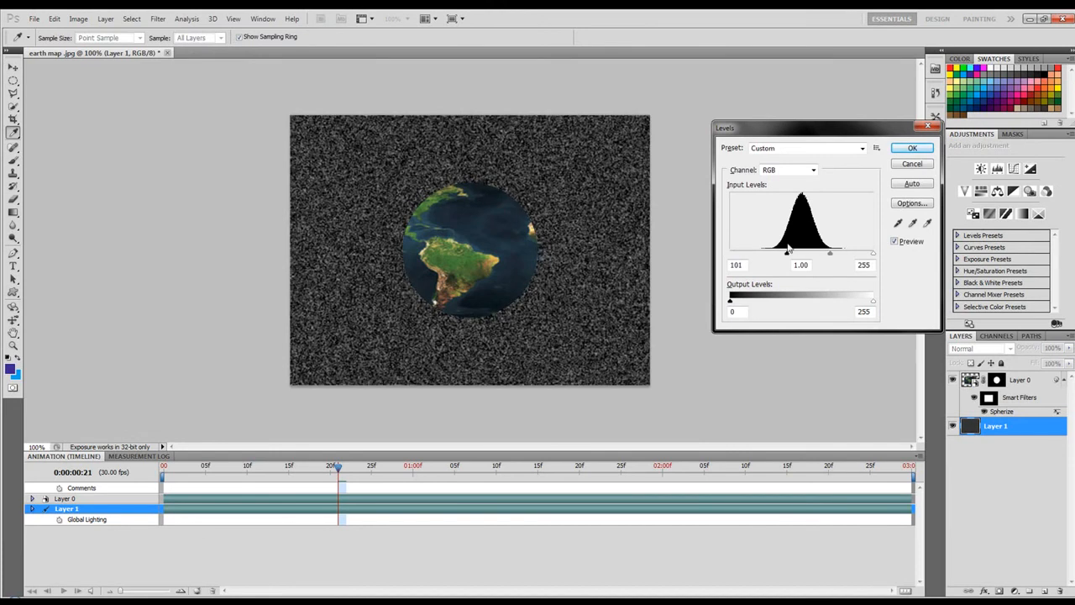
{"action": "left_click_drag", "start_coordinate": [873, 255], "coordinate": [826, 254]}
{"action": "left_click", "coordinate": [899, 148]}
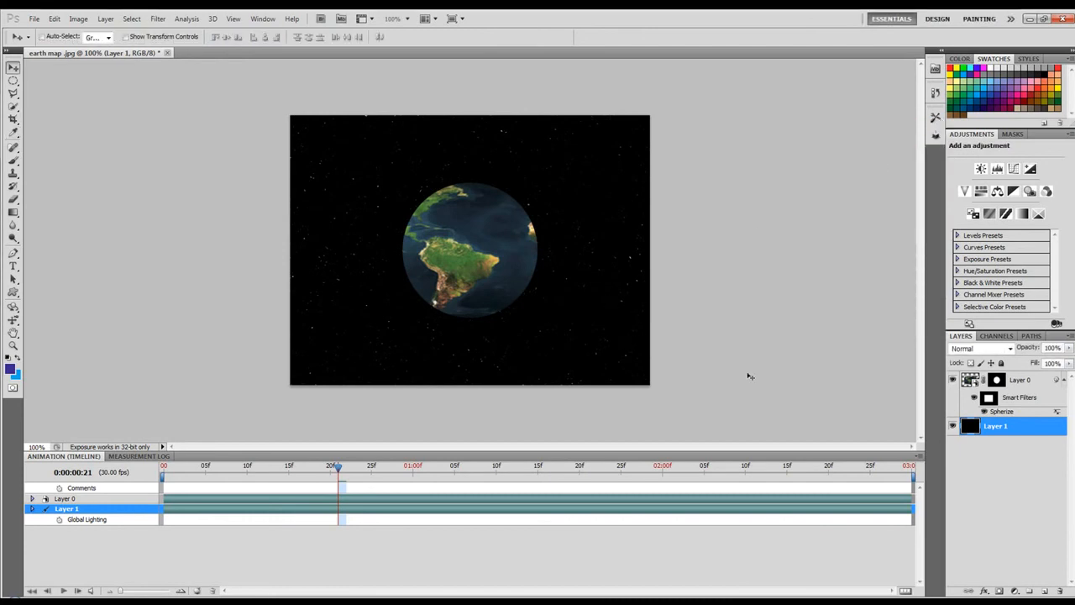
Tilt the globe layer about 11° clockwise with Free Transform and preview the rotation back to frame 8
{"action": "left_click", "coordinate": [997, 380]}
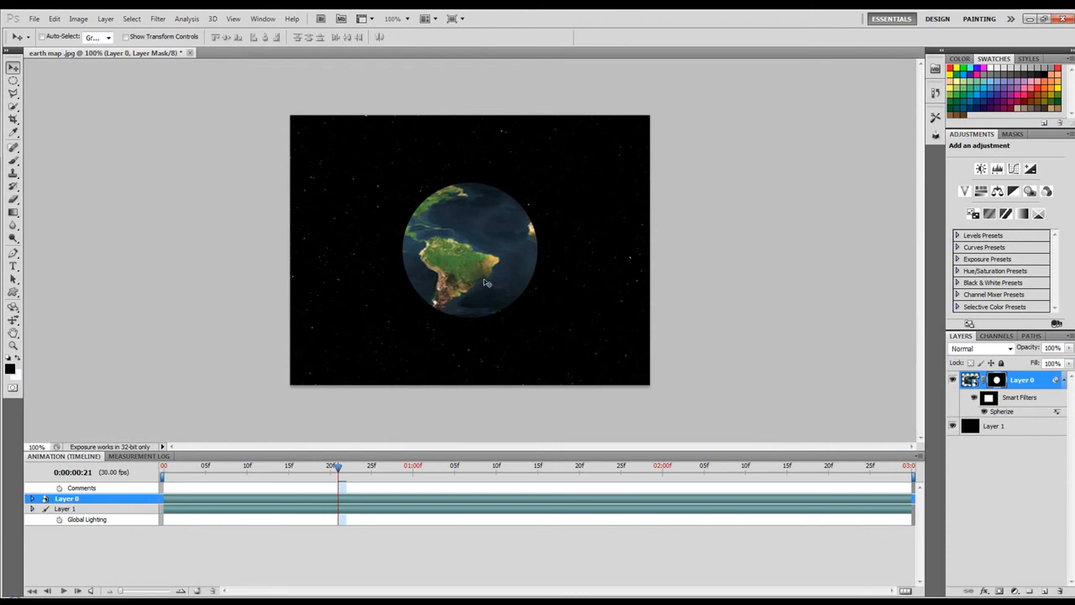
{"action": "key", "text": "ctrl+t"}
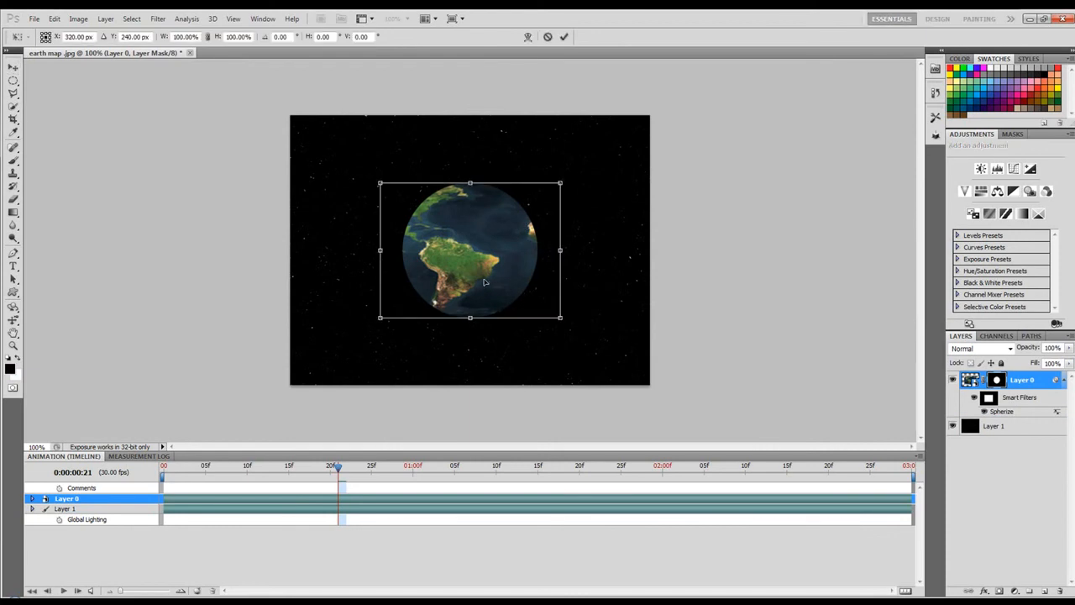
{"action": "left_click_drag", "start_coordinate": [585, 176], "coordinate": [593, 183]}
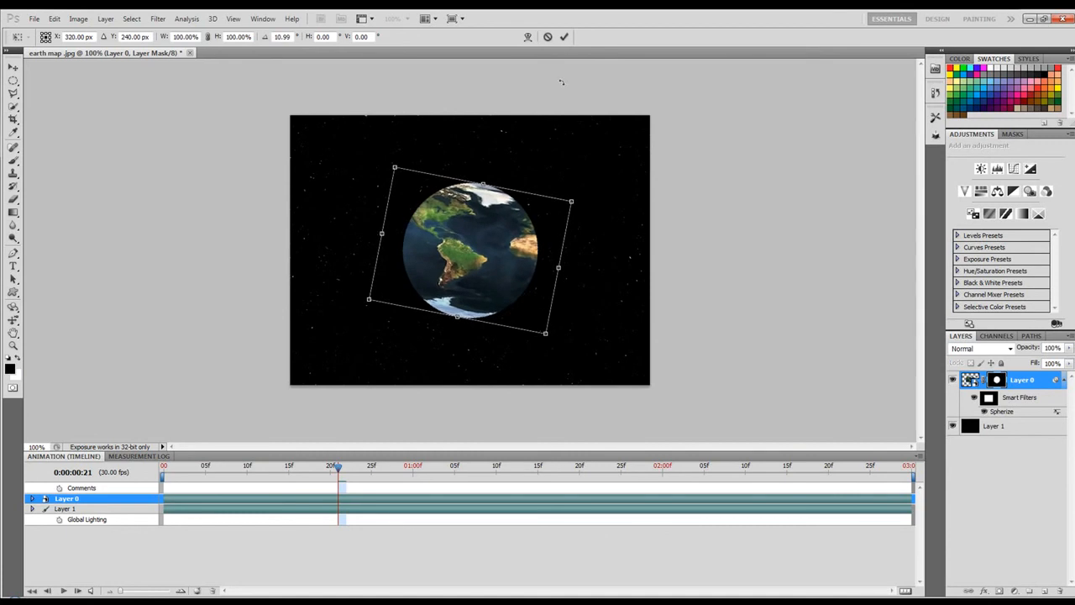
{"action": "left_click", "coordinate": [564, 36]}
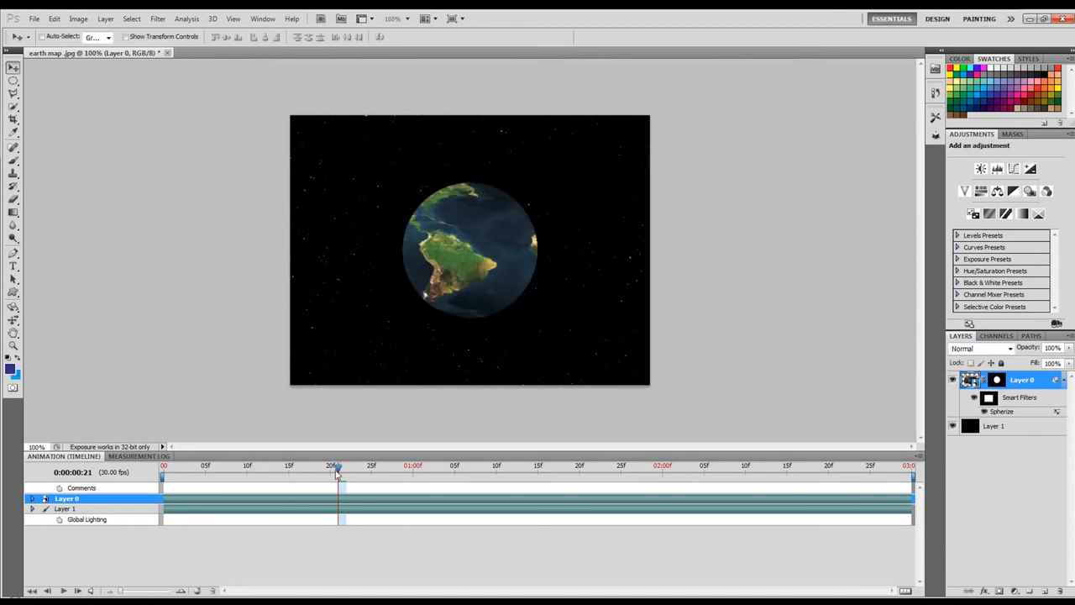
{"action": "left_click_drag", "start_coordinate": [338, 467], "coordinate": [235, 481]}
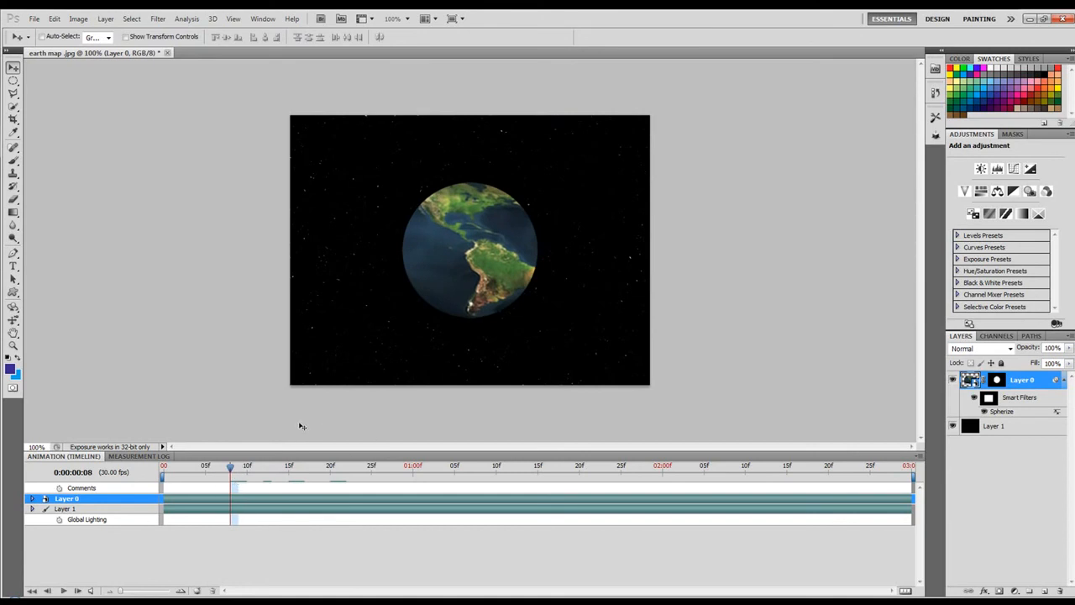
Close the earth map document without saving its changes
{"action": "left_click", "coordinate": [167, 53]}
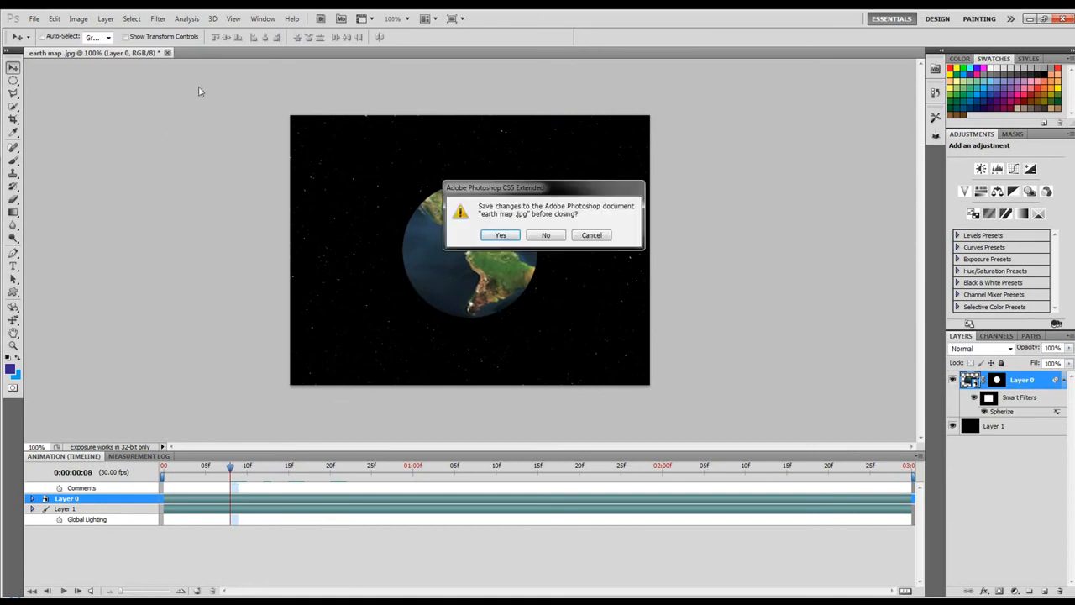
{"action": "left_click", "coordinate": [552, 240]}
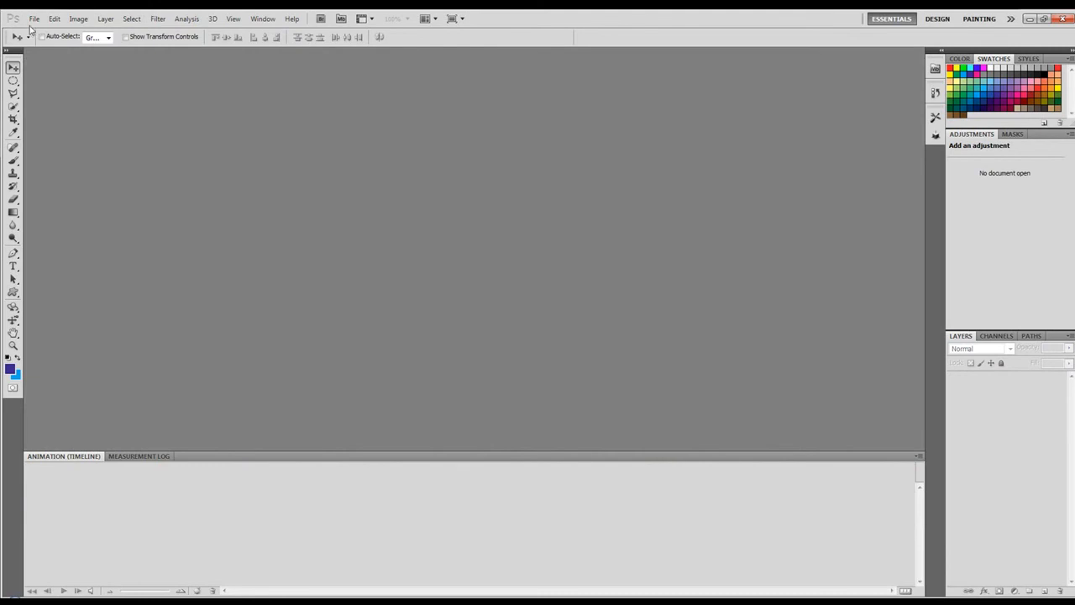
{"action": "left_click", "coordinate": [35, 18]}
{"action": "left_click", "coordinate": [44, 31]}
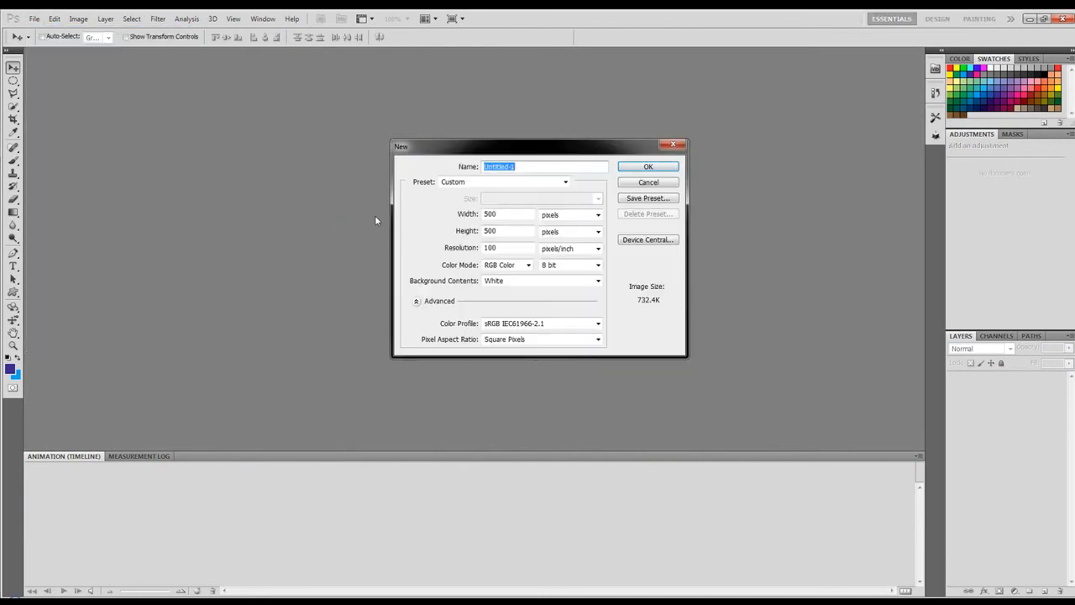
{"action": "left_click", "coordinate": [649, 183]}
Open earth map .jpg and turn its layer into a 3D sphere shape
{"action": "double_click", "coordinate": [92, 146]}
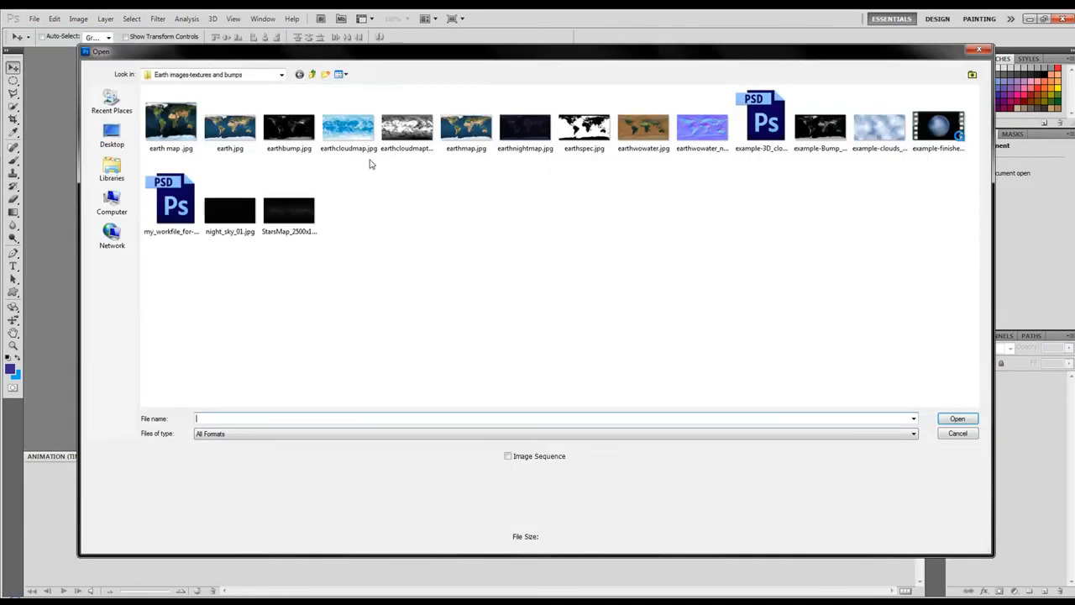
{"action": "double_click", "coordinate": [191, 132]}
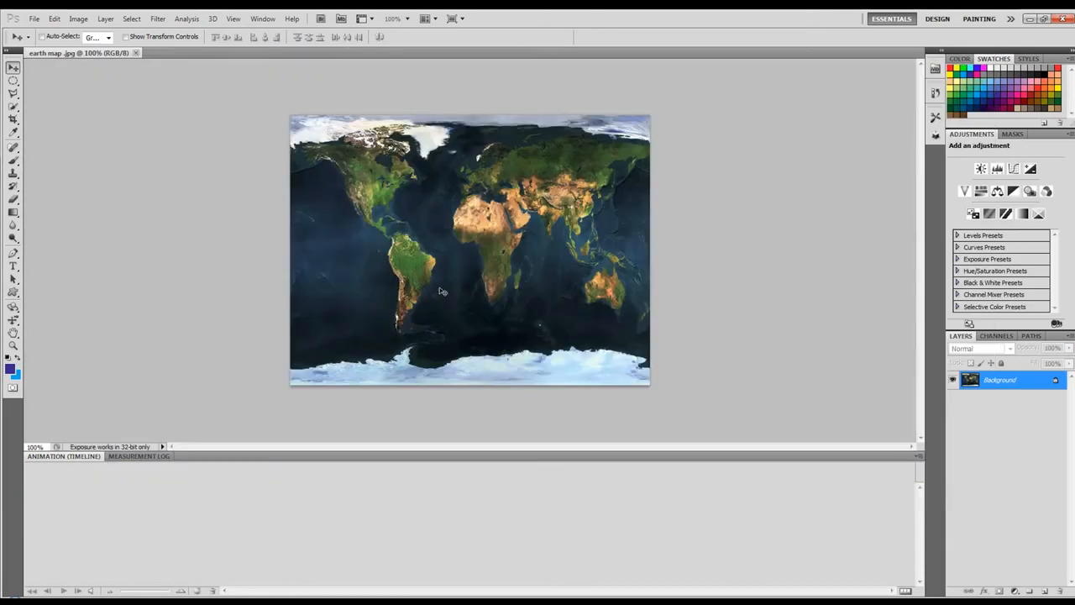
{"action": "left_click", "coordinate": [214, 18]}
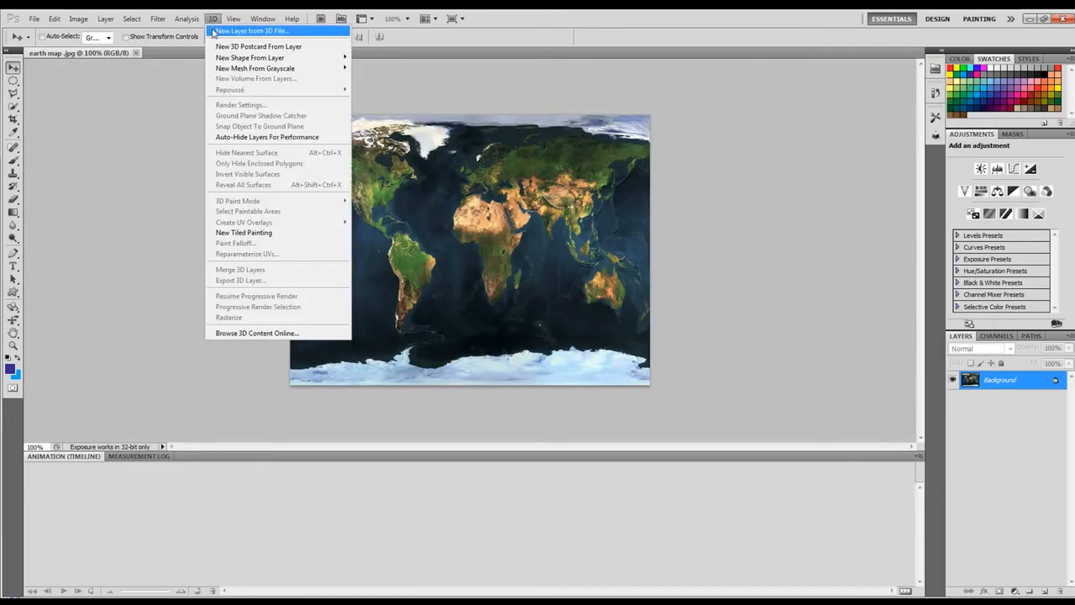
{"action": "mouse_move", "coordinate": [340, 58]}
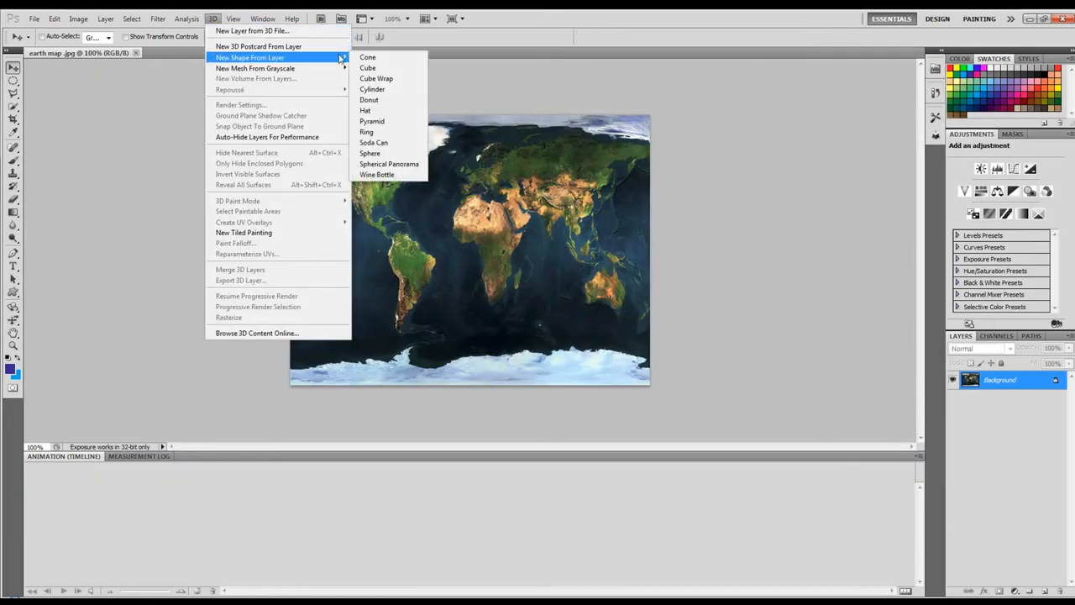
{"action": "left_click", "coordinate": [370, 153]}
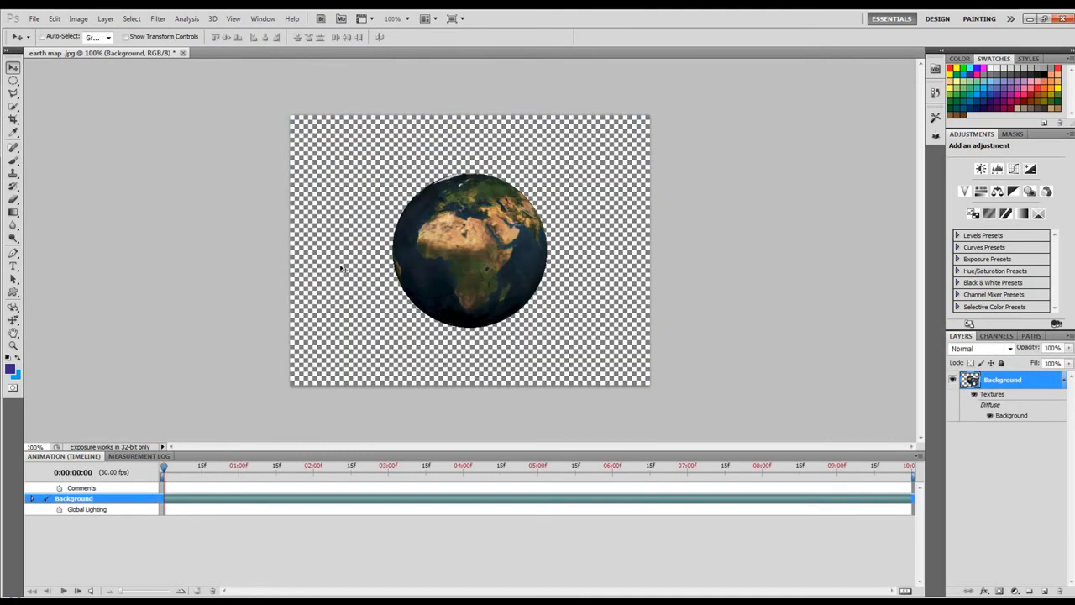
Add a new layer beneath the 3D sphere layer and fill it with gray
{"action": "left_click", "coordinate": [1044, 592]}
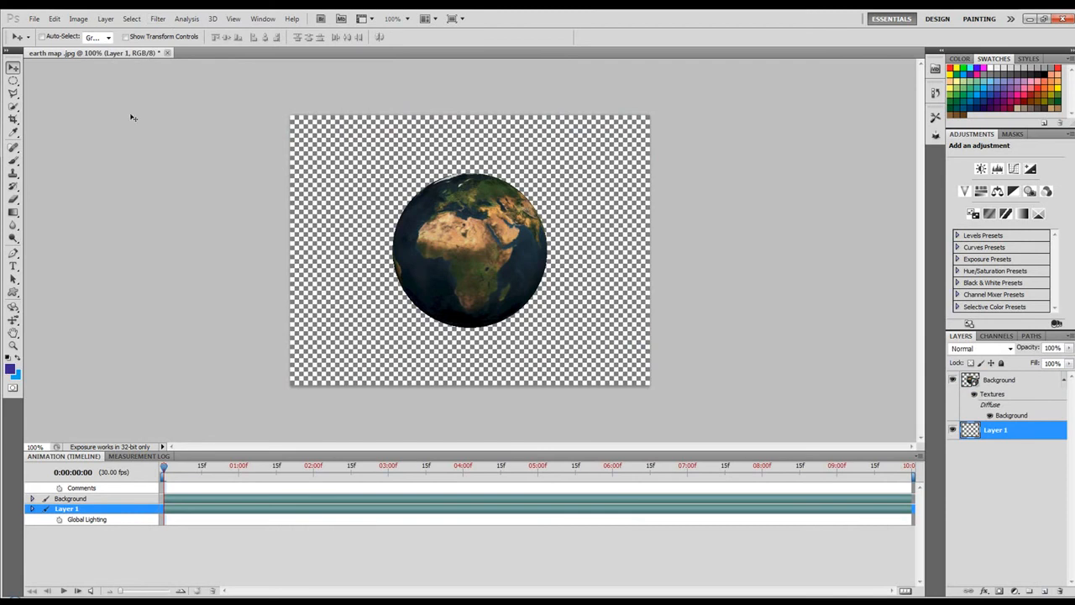
{"action": "key", "text": "shift+F5"}
{"action": "key", "text": "Return"}
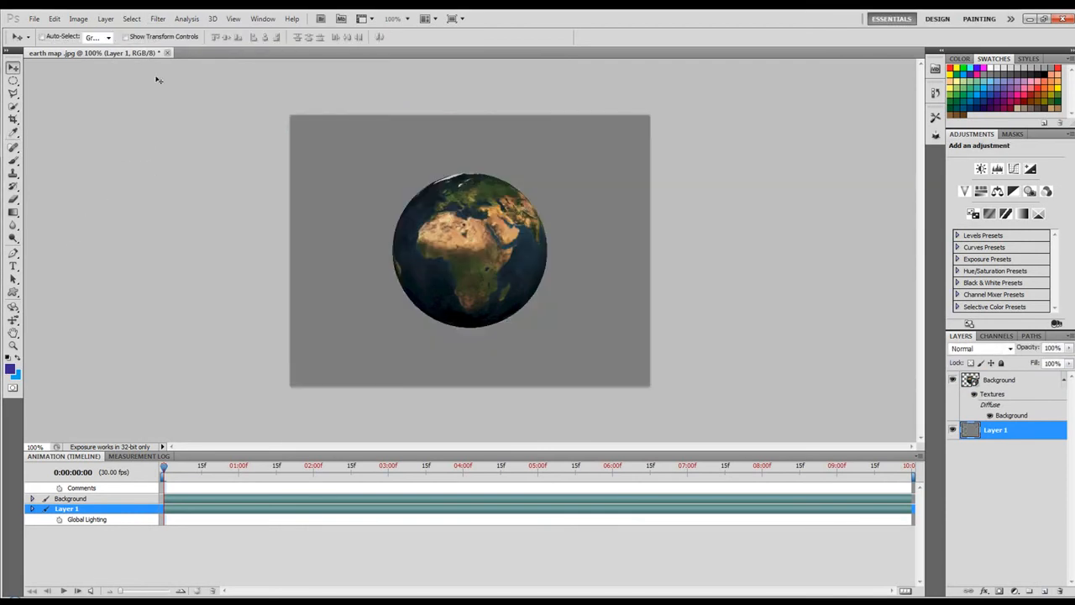
Add 35% uniform monochromatic noise to the gray layer beneath the 3D sphere
{"action": "left_click", "coordinate": [158, 19]}
{"action": "mouse_move", "coordinate": [198, 154]}
{"action": "left_click", "coordinate": [299, 155]}
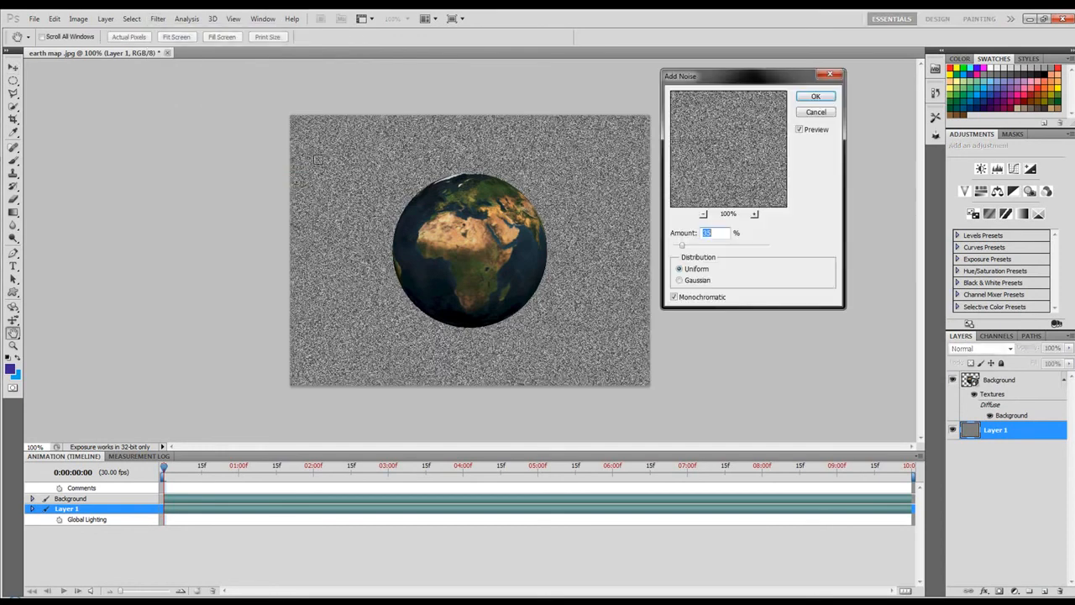
{"action": "left_click", "coordinate": [812, 98]}
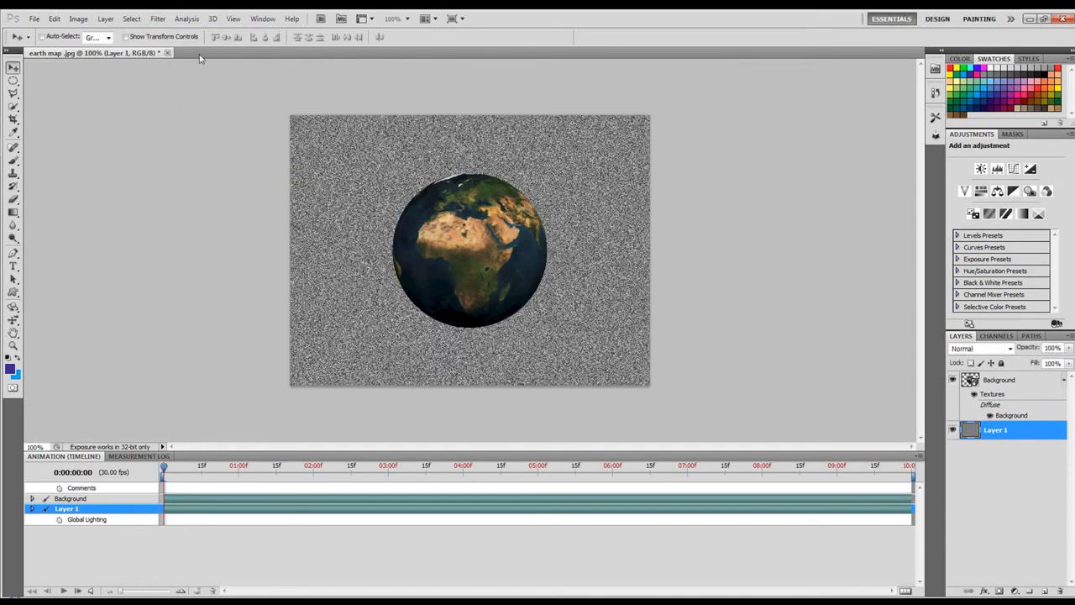
{"action": "left_click", "coordinate": [160, 18]}
{"action": "mouse_move", "coordinate": [203, 122]}
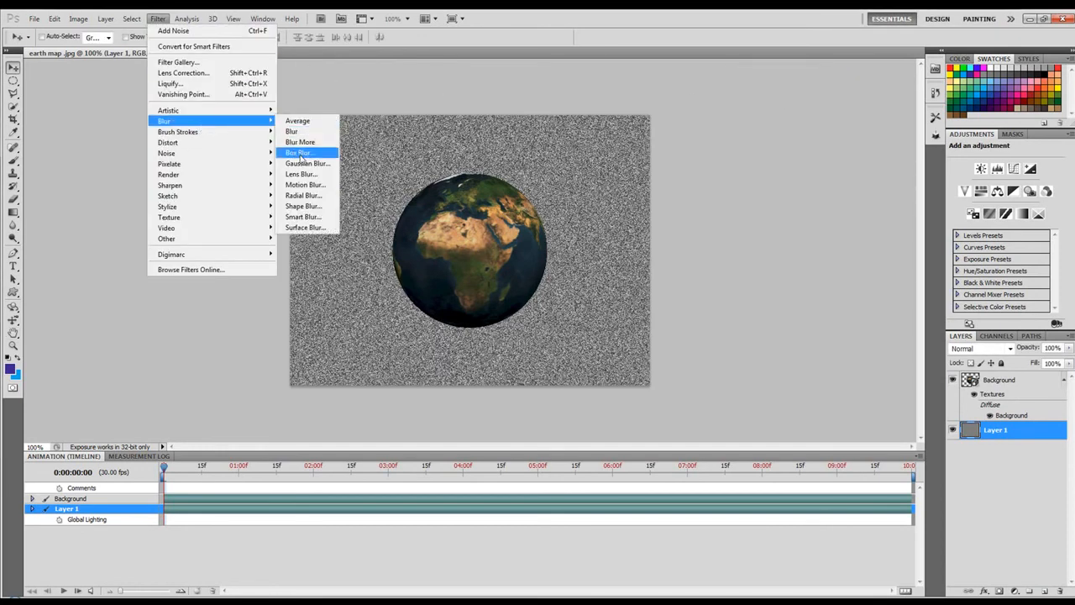
{"action": "left_click", "coordinate": [301, 154]}
{"action": "left_click", "coordinate": [608, 181]}
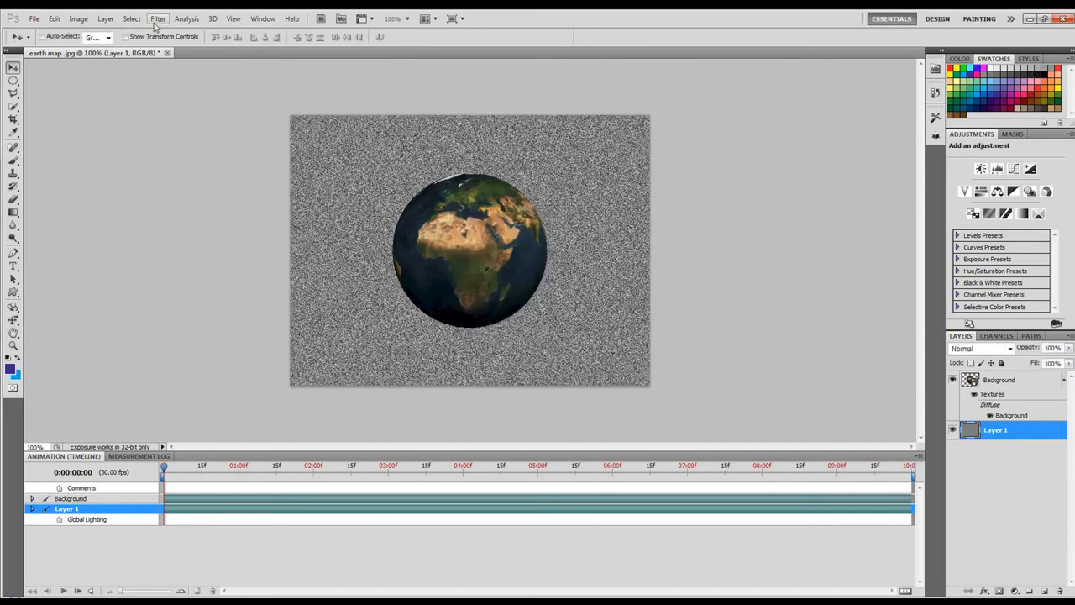
Soften the noise layer with the Blur More filter
{"action": "left_click", "coordinate": [156, 19]}
{"action": "mouse_move", "coordinate": [215, 119]}
{"action": "left_click", "coordinate": [304, 144]}
Turn the blurred noise into sparse stars on black using Levels with black input 164 and white input 208
{"action": "key", "text": "ctrl+l"}
{"action": "left_click_drag", "start_coordinate": [730, 253], "coordinate": [796, 253]}
{"action": "left_click_drag", "start_coordinate": [874, 253], "coordinate": [822, 256]}
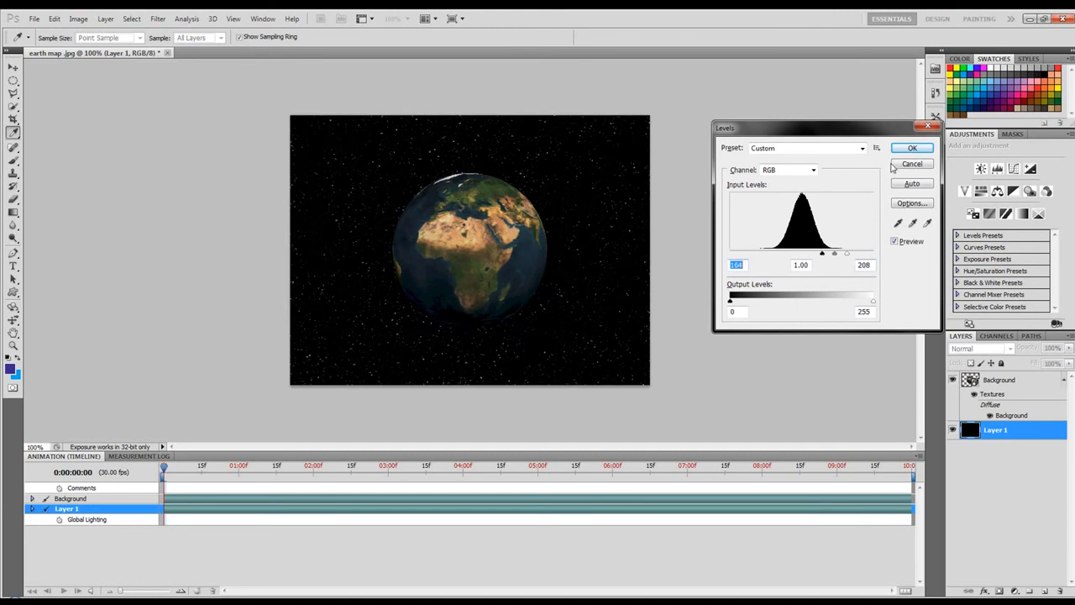
{"action": "left_click", "coordinate": [913, 148]}
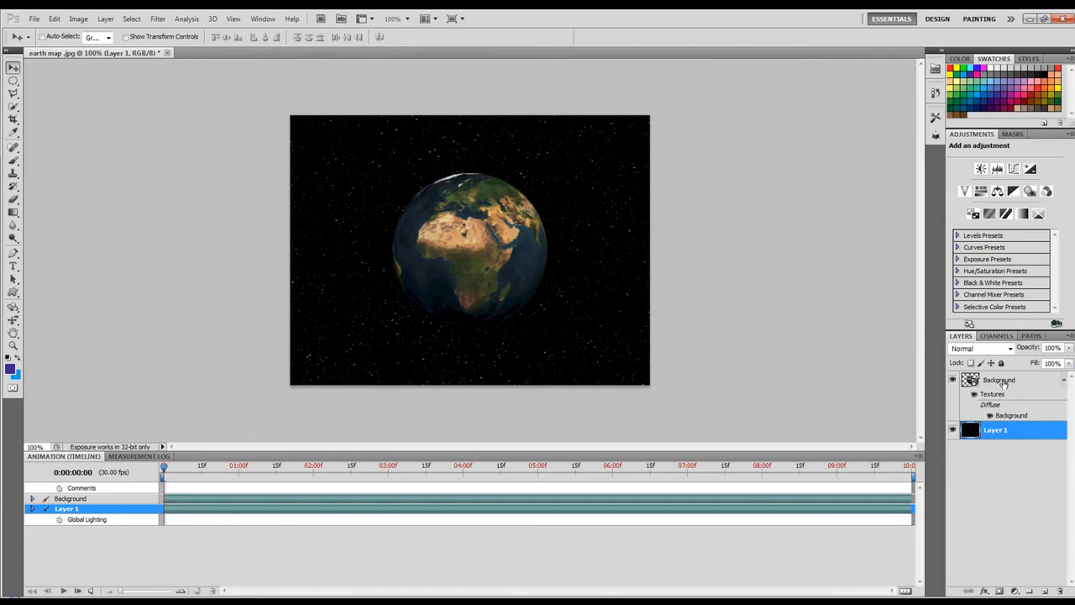
Enable 3D Object Position keyframing on the sphere layer, with the first keyframe at time 0
{"action": "left_click", "coordinate": [1004, 384]}
{"action": "left_click", "coordinate": [33, 499]}
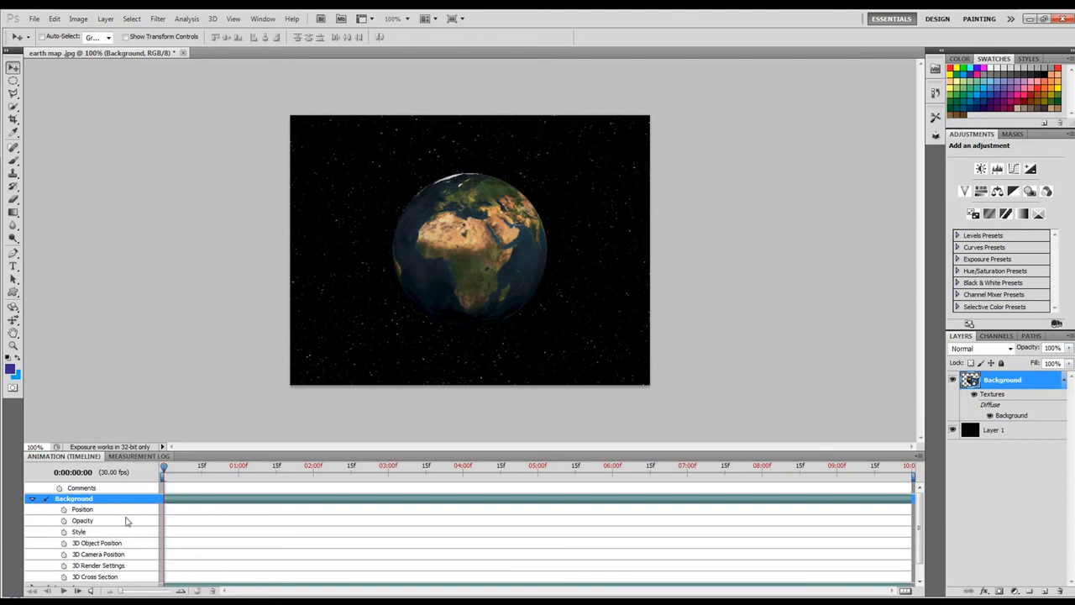
{"action": "left_click", "coordinate": [64, 542]}
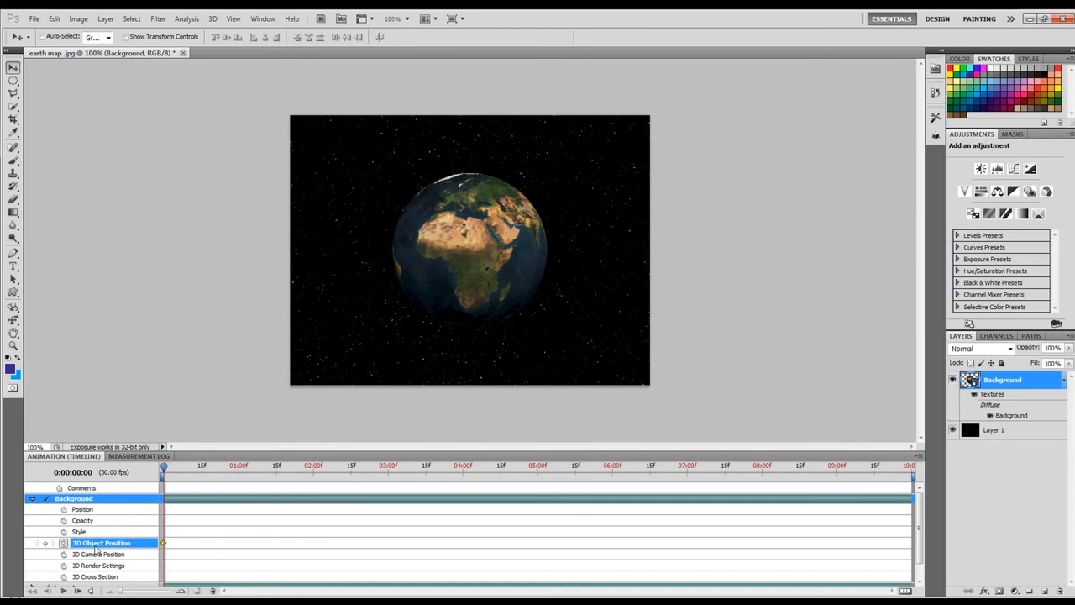
Shorten the work area to end at 0:00:03:01 and trim the document duration to it
{"action": "left_click_drag", "start_coordinate": [164, 472], "coordinate": [392, 475]}
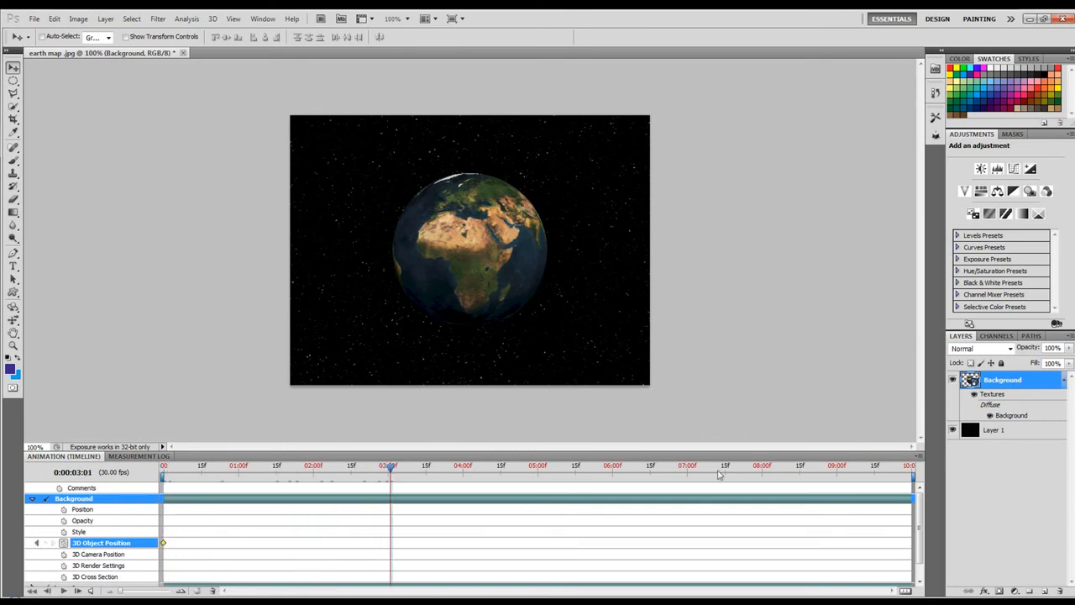
{"action": "mouse_move", "coordinate": [912, 476]}
{"action": "left_mouse_down"}
{"action": "mouse_move", "coordinate": [423, 478]}
{"action": "mouse_move", "coordinate": [389, 488]}
{"action": "left_mouse_up"}
{"action": "left_click", "coordinate": [919, 456]}
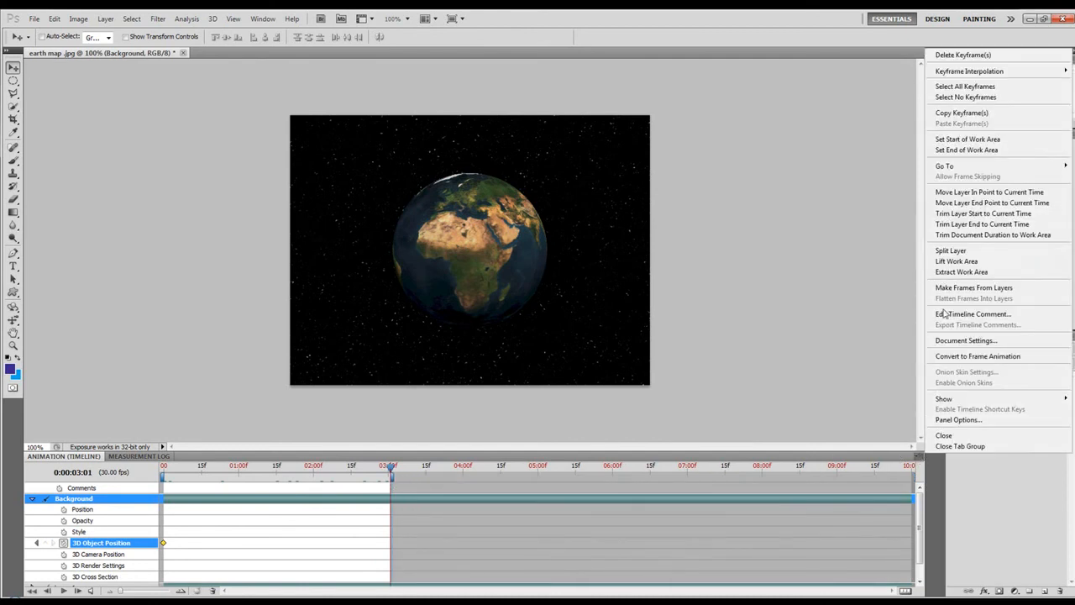
{"action": "left_click", "coordinate": [956, 235]}
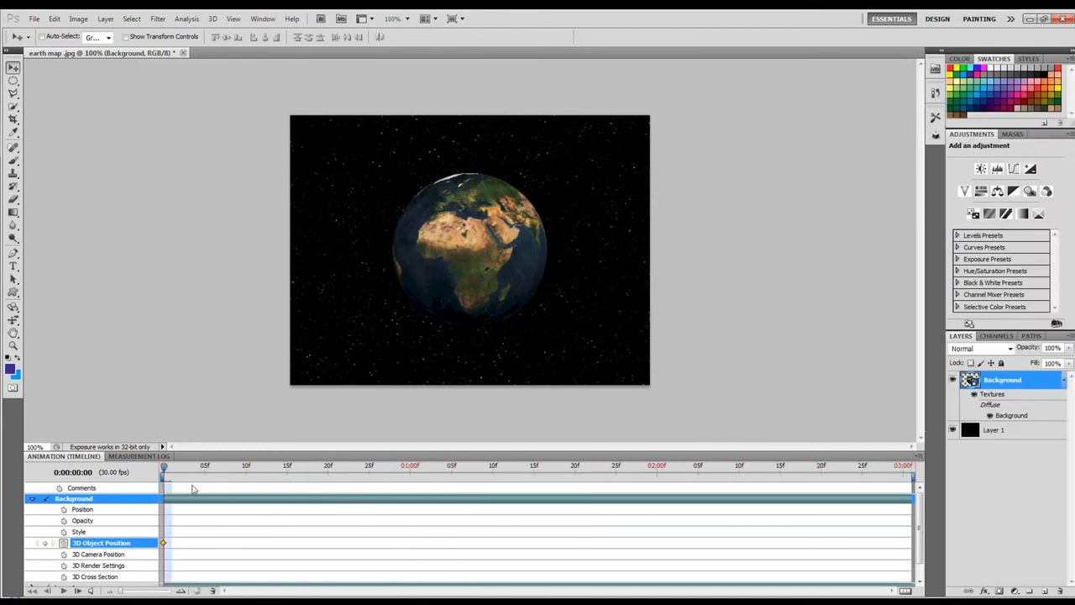
Keep the playhead on the first frame and switch to the 3D Object Rotate tool
{"action": "mouse_move", "coordinate": [164, 471]}
{"action": "left_mouse_down"}
{"action": "mouse_move", "coordinate": [242, 470]}
{"action": "mouse_move", "coordinate": [163, 473]}
{"action": "left_mouse_up"}
{"action": "left_click", "coordinate": [14, 307]}
{"action": "left_click", "coordinate": [16, 309]}
{"action": "left_click", "coordinate": [53, 308]}
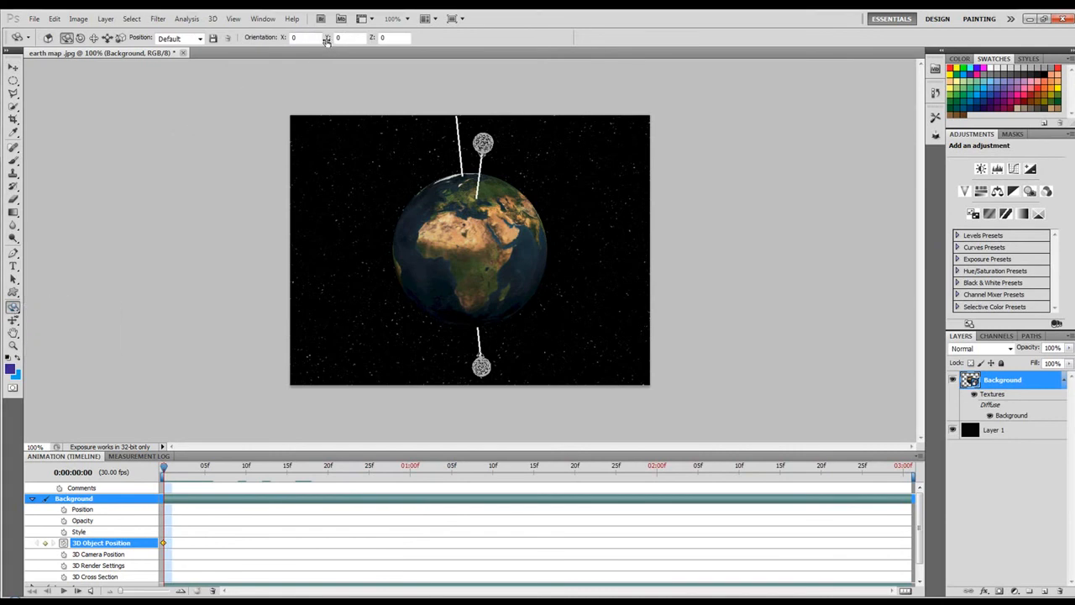
Try turning the globe by changing its Z orientation, and reset Z to 0
{"action": "left_click_drag", "start_coordinate": [328, 41], "coordinate": [308, 42]}
{"action": "left_click_drag", "start_coordinate": [373, 39], "coordinate": [412, 39]}
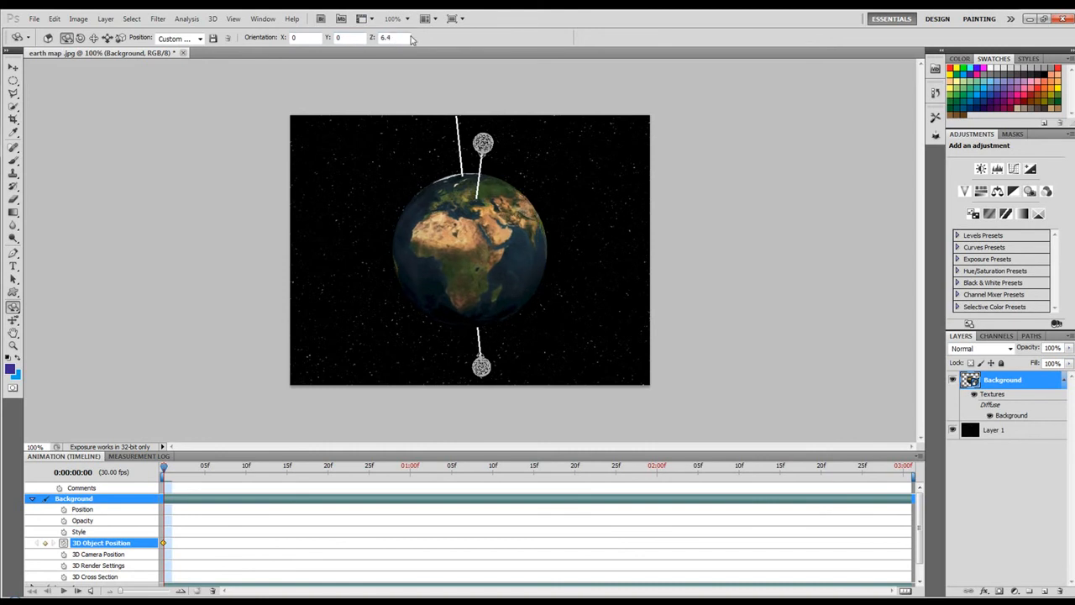
{"action": "type", "text": "0"}
{"action": "key", "text": "Return"}
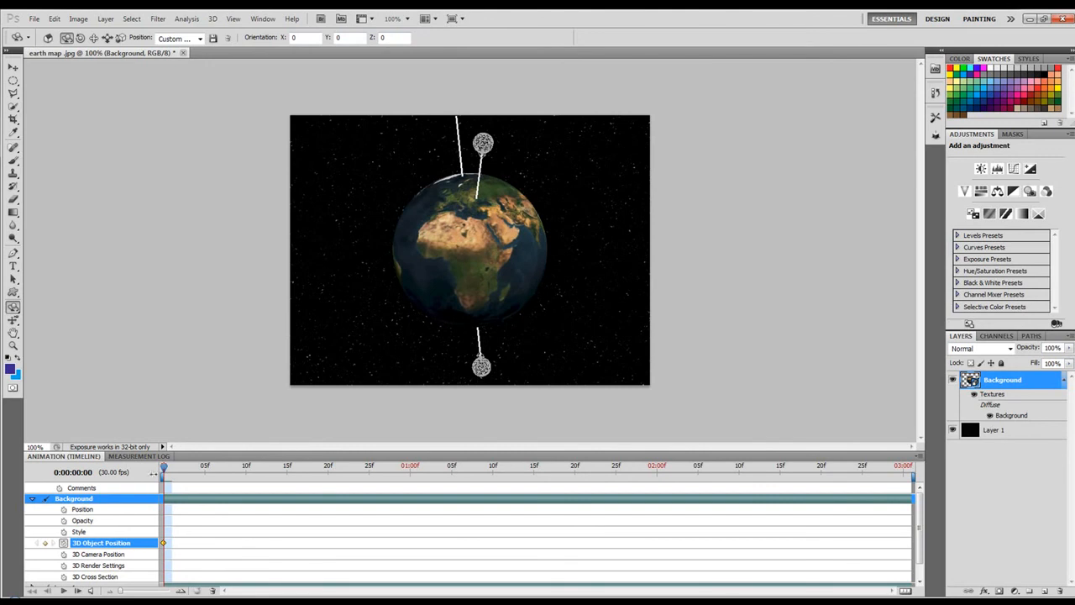
Set a new Z orientation for the globe at 0:00:03:00 to create the closing rotation keyframe
{"action": "left_click_drag", "start_coordinate": [165, 473], "coordinate": [915, 473]}
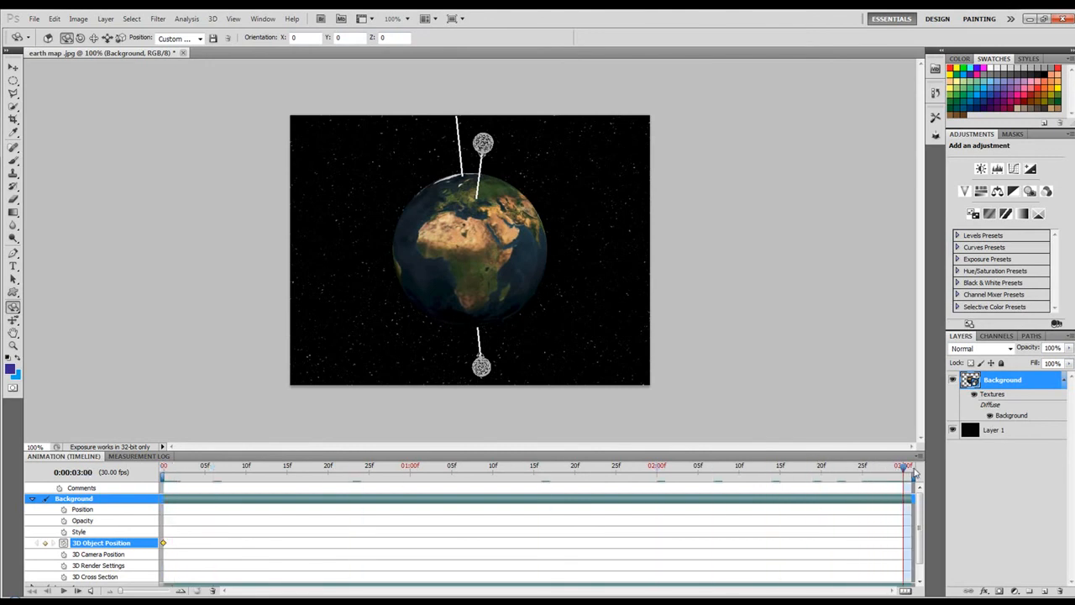
{"action": "left_click", "coordinate": [392, 39]}
{"action": "key", "text": "Return"}
Preview the globe's rotation by returning to the first frame and playing the animation
{"action": "left_click", "coordinate": [327, 478]}
{"action": "left_click_drag", "start_coordinate": [328, 479], "coordinate": [159, 477]}
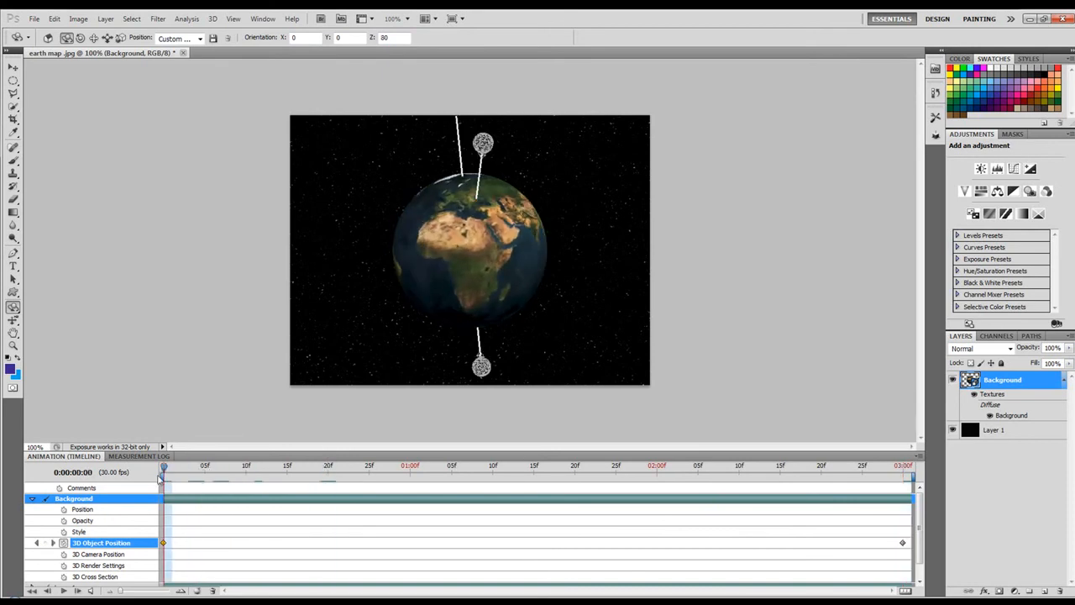
{"action": "left_click", "coordinate": [65, 591]}
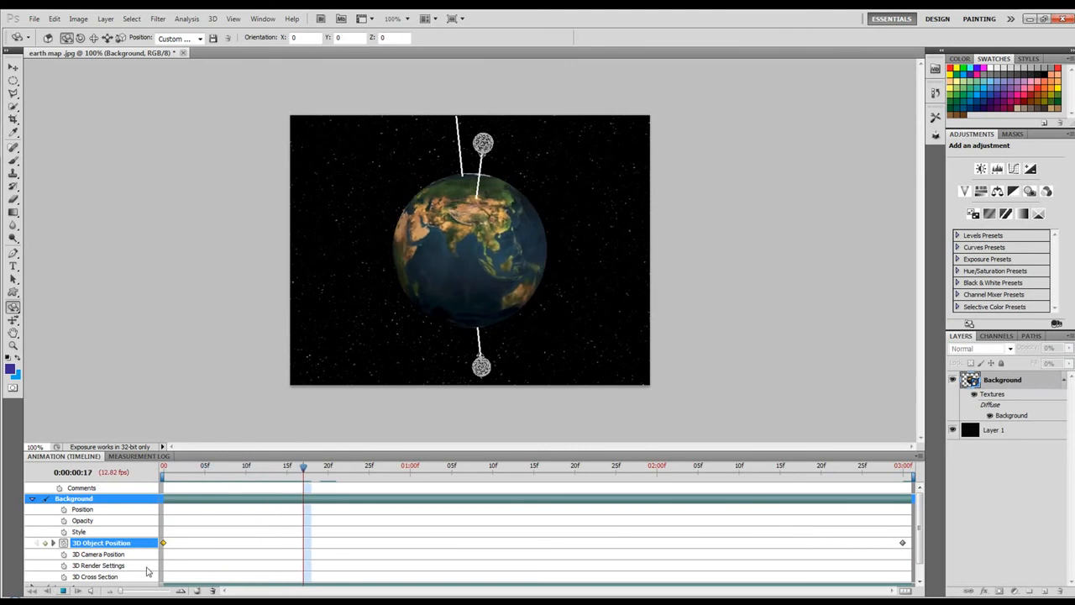